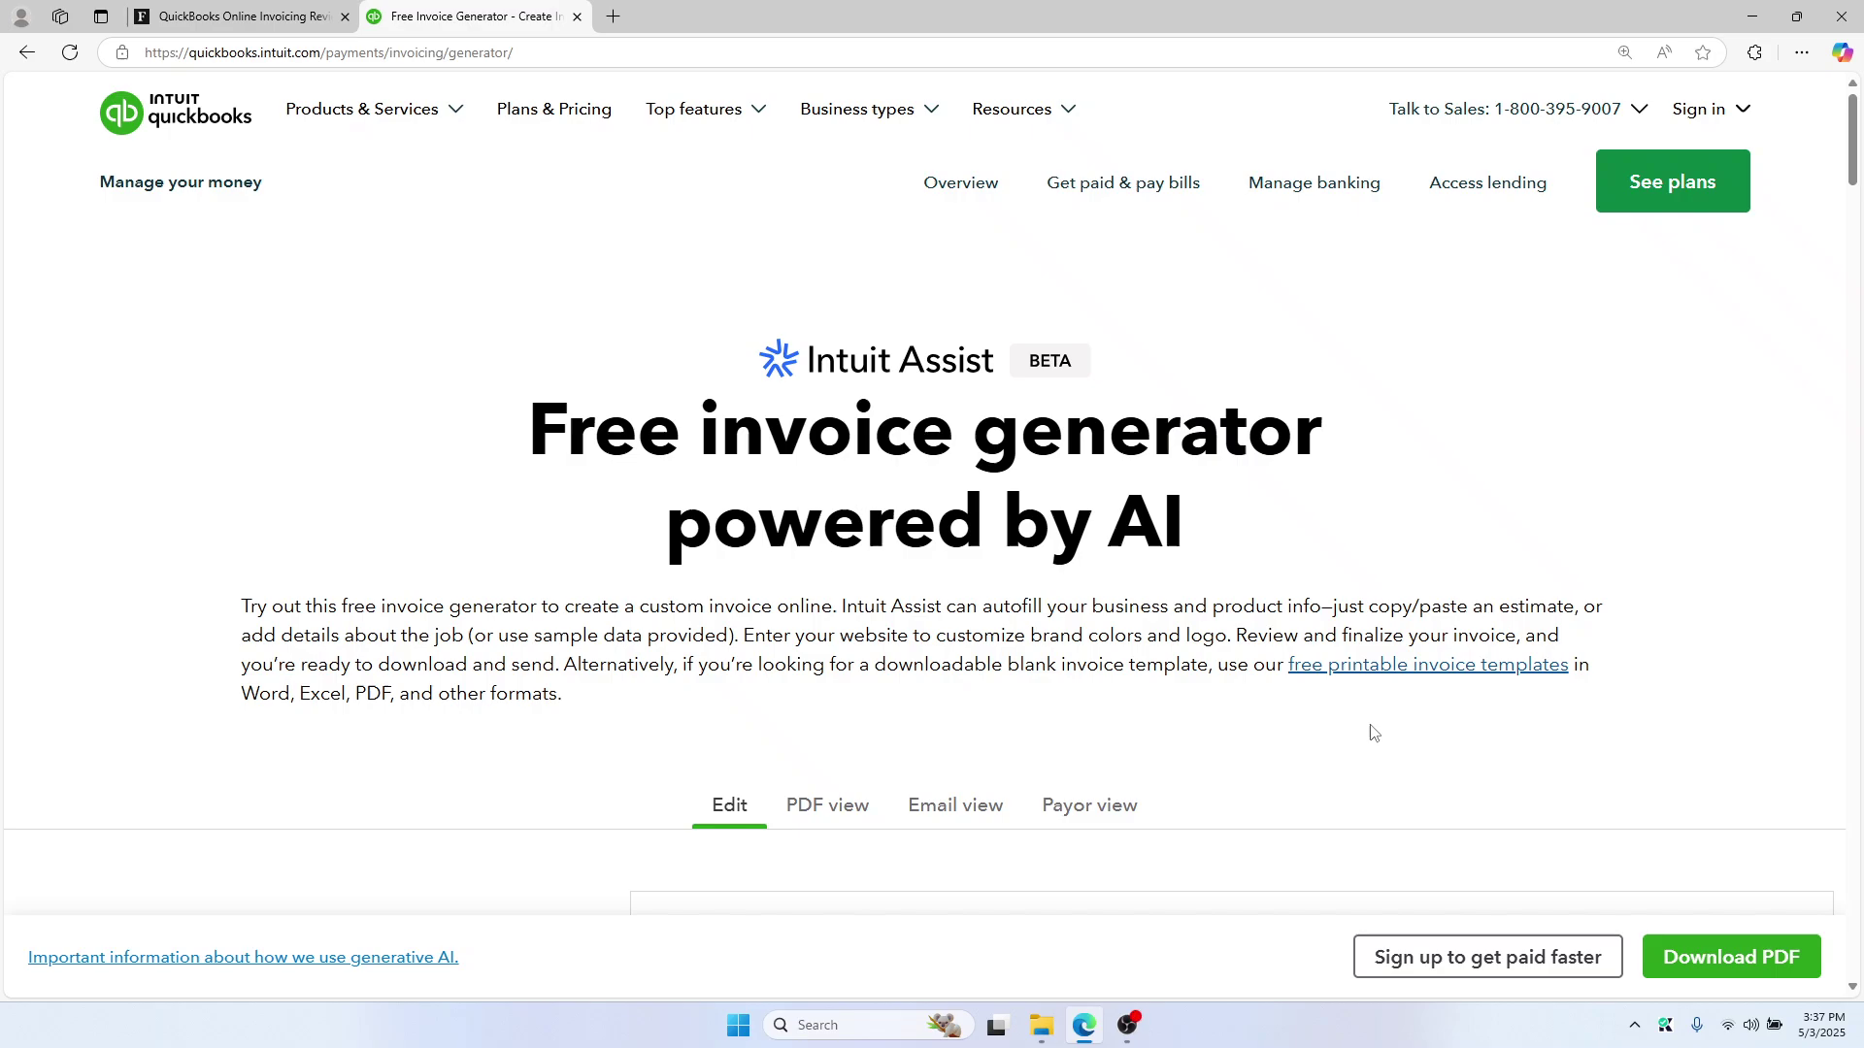
{"action": "scroll", "coordinate": [1278, 525], "scroll_direction": "down", "scroll_amount": 1}
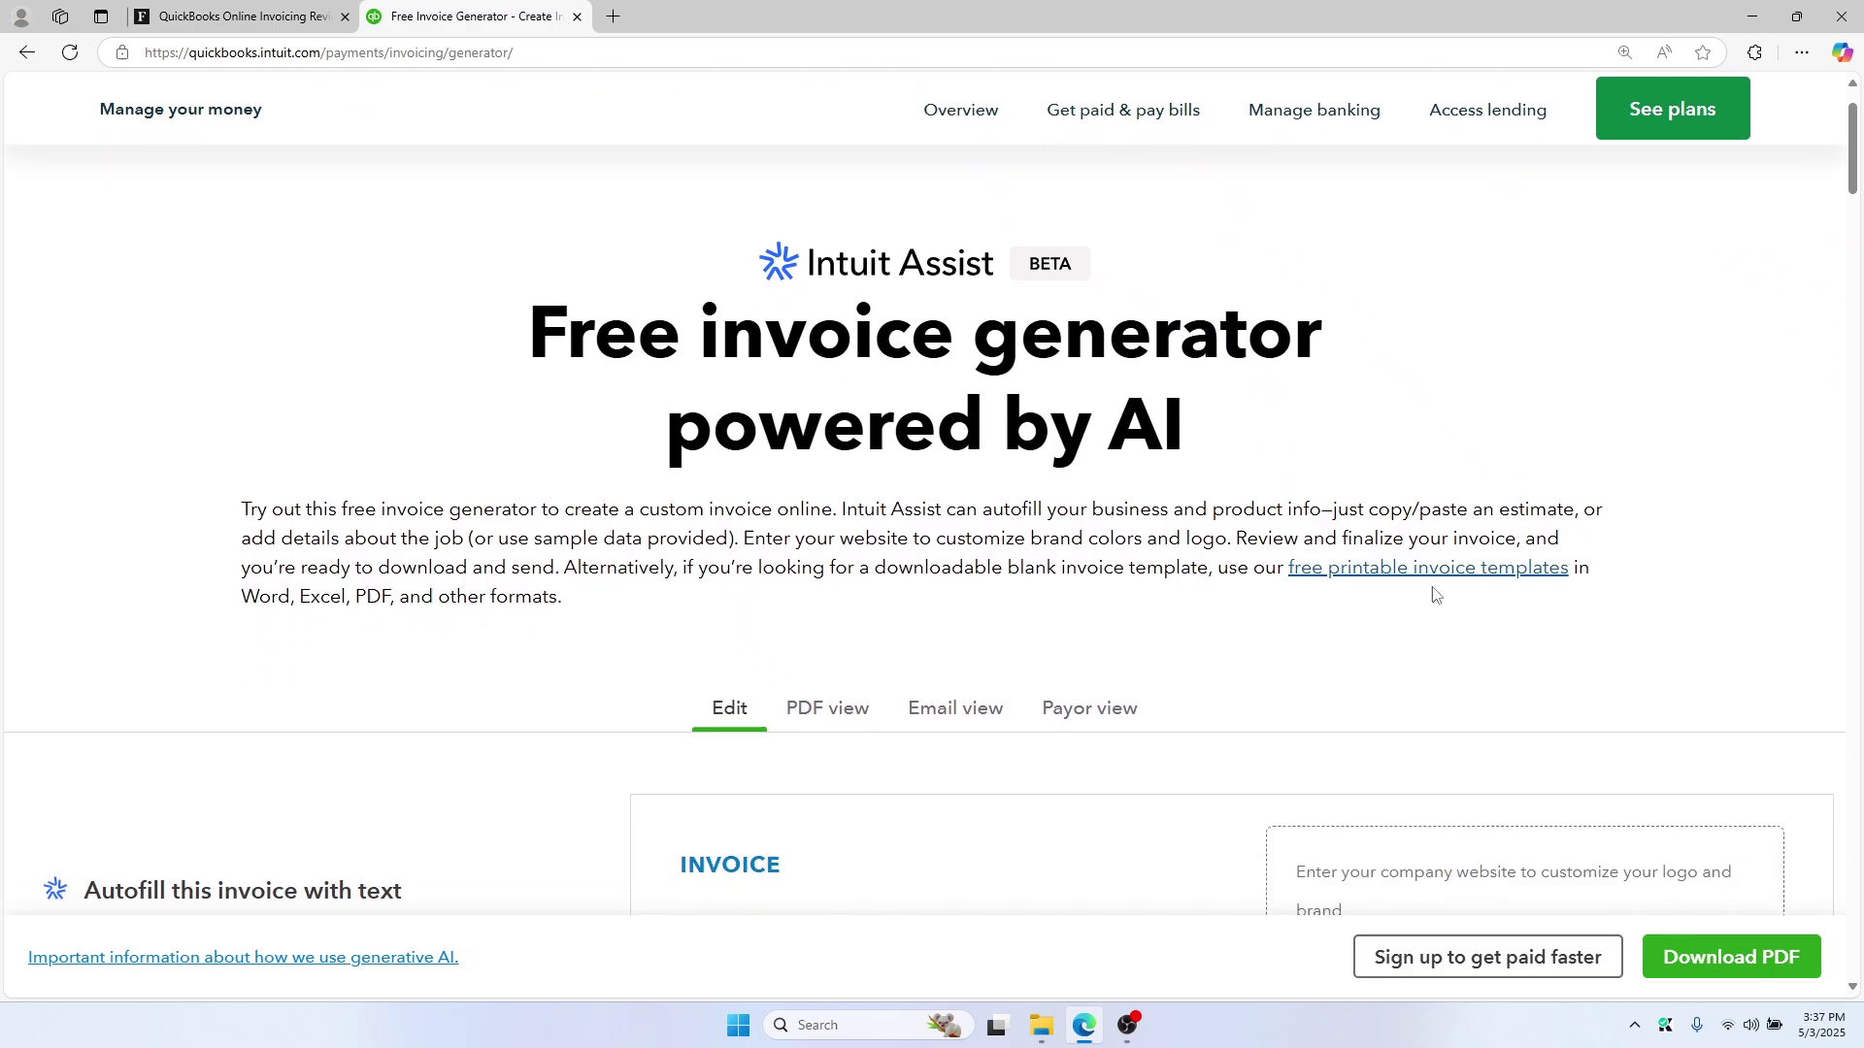
{"action": "scroll", "coordinate": [1396, 493], "scroll_direction": "down", "scroll_amount": 2}
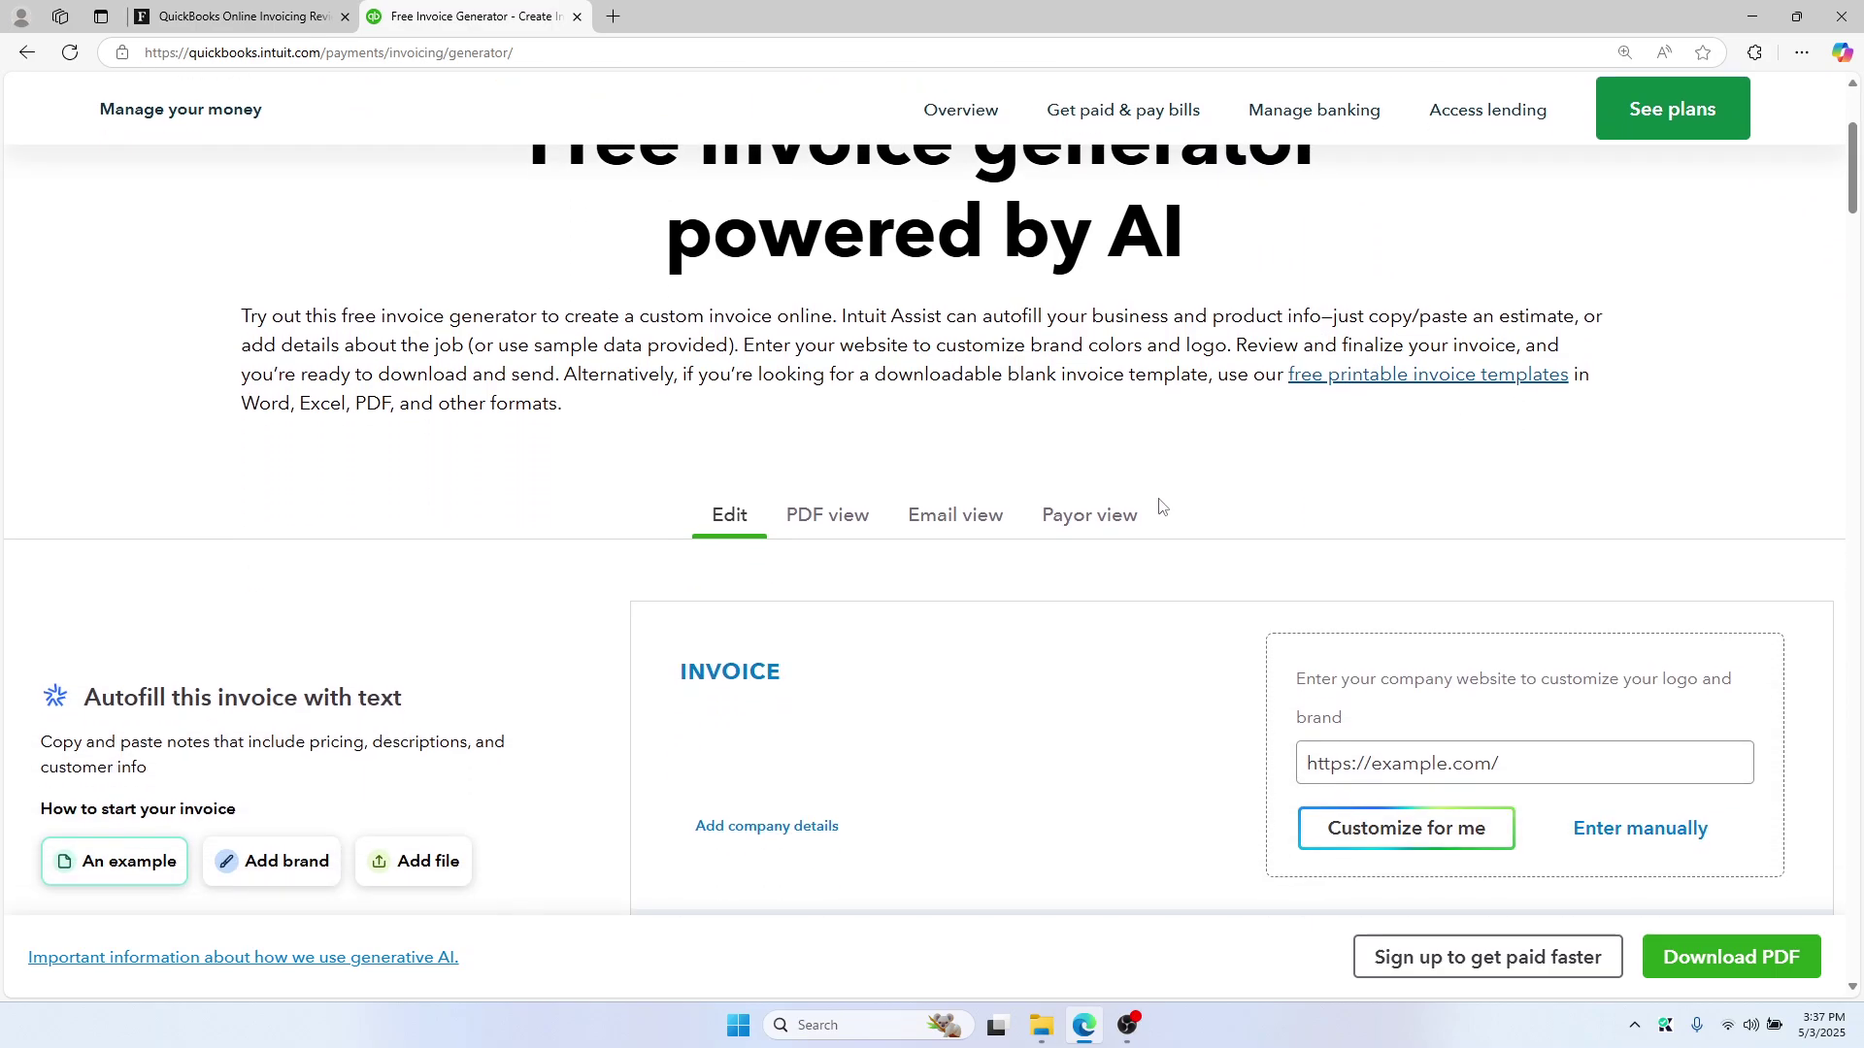
Read the Forbes Advisor QuickBooks Online Invoicing review down to its monthly pricing tiers.
{"action": "left_click", "coordinate": [242, 17]}
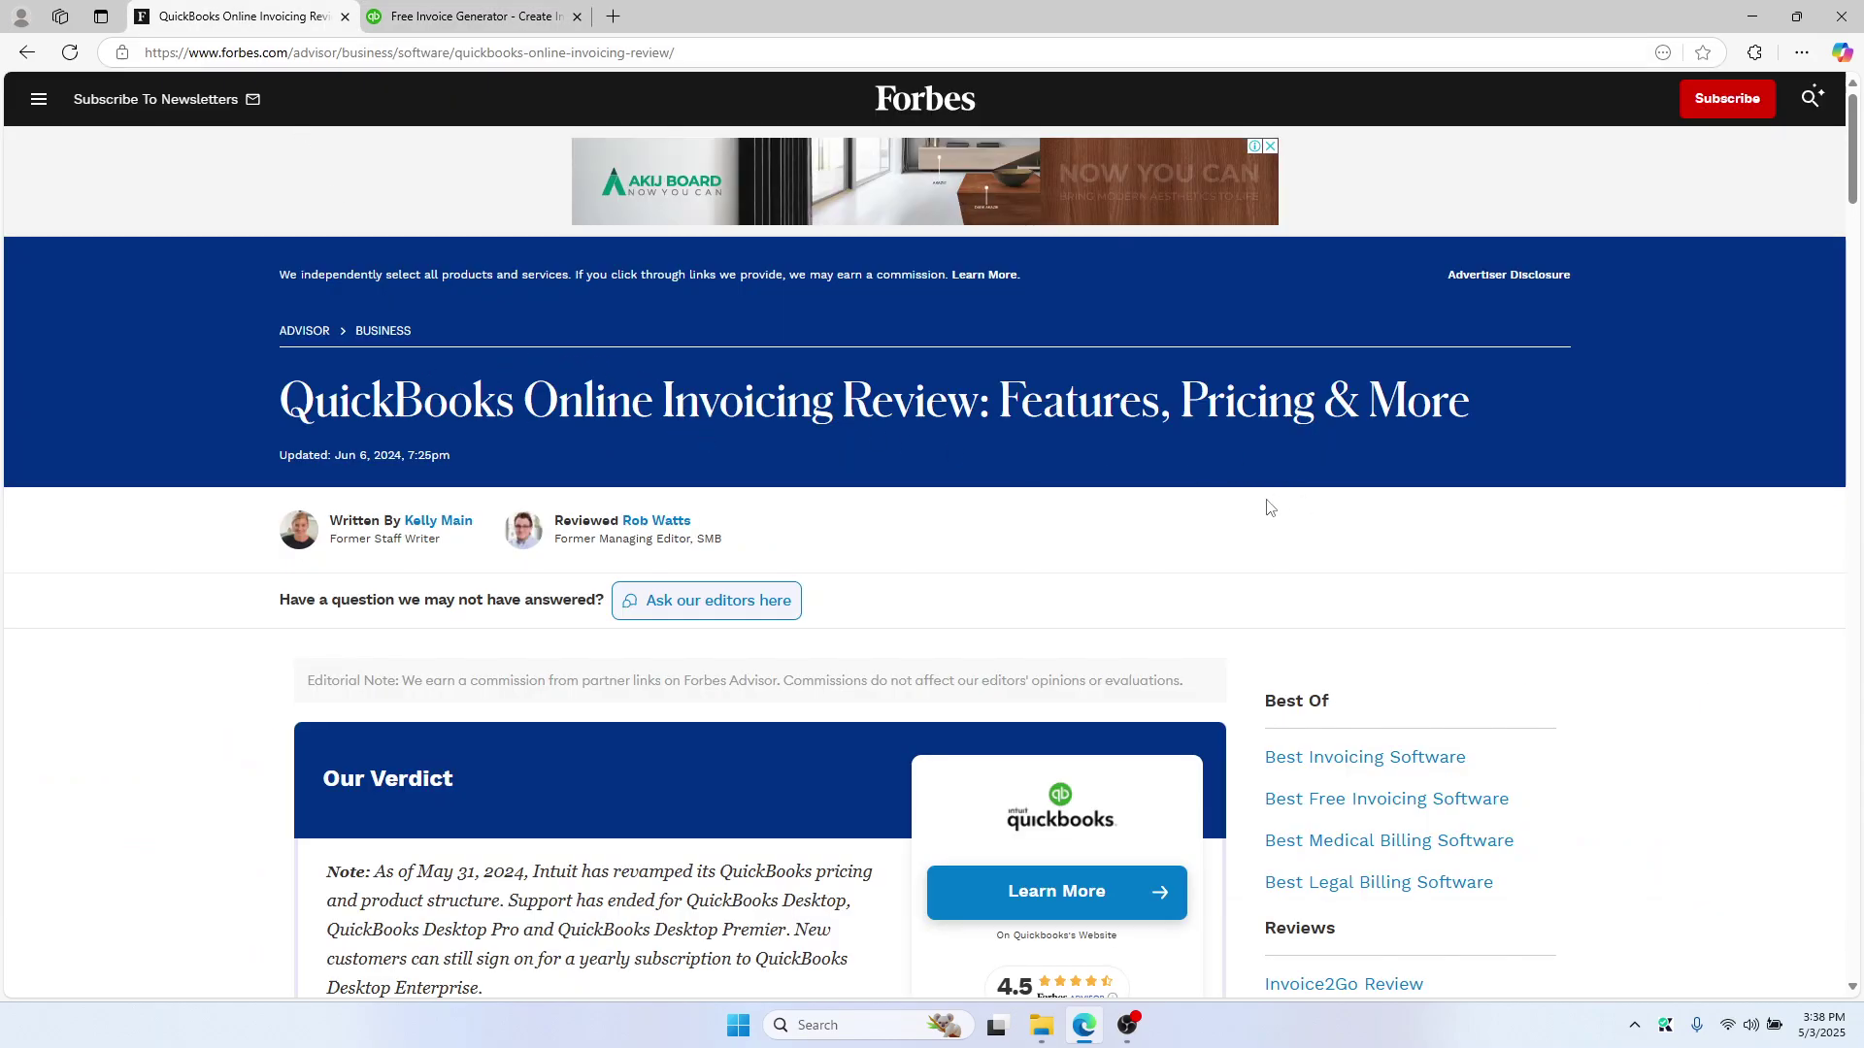
{"action": "scroll", "coordinate": [1223, 494], "scroll_direction": "down", "scroll_amount": 2}
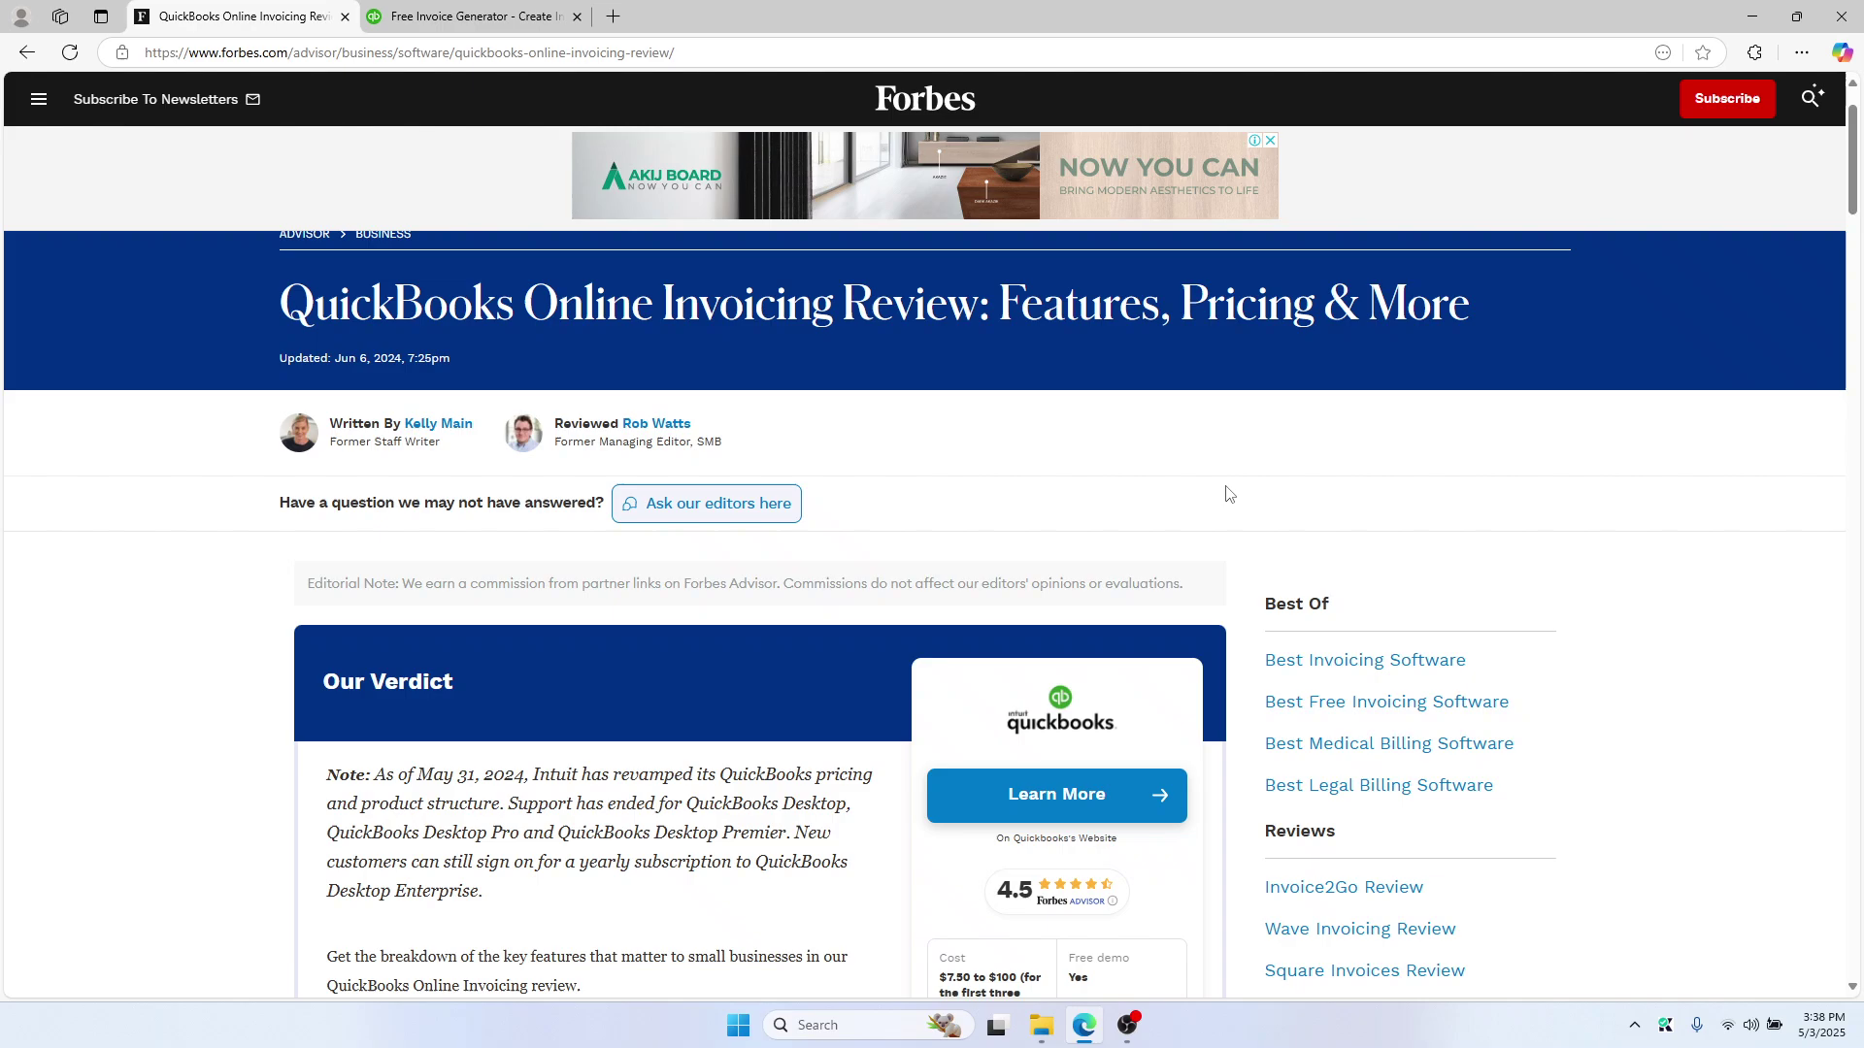
{"action": "scroll", "coordinate": [1223, 493], "scroll_direction": "down", "scroll_amount": 3}
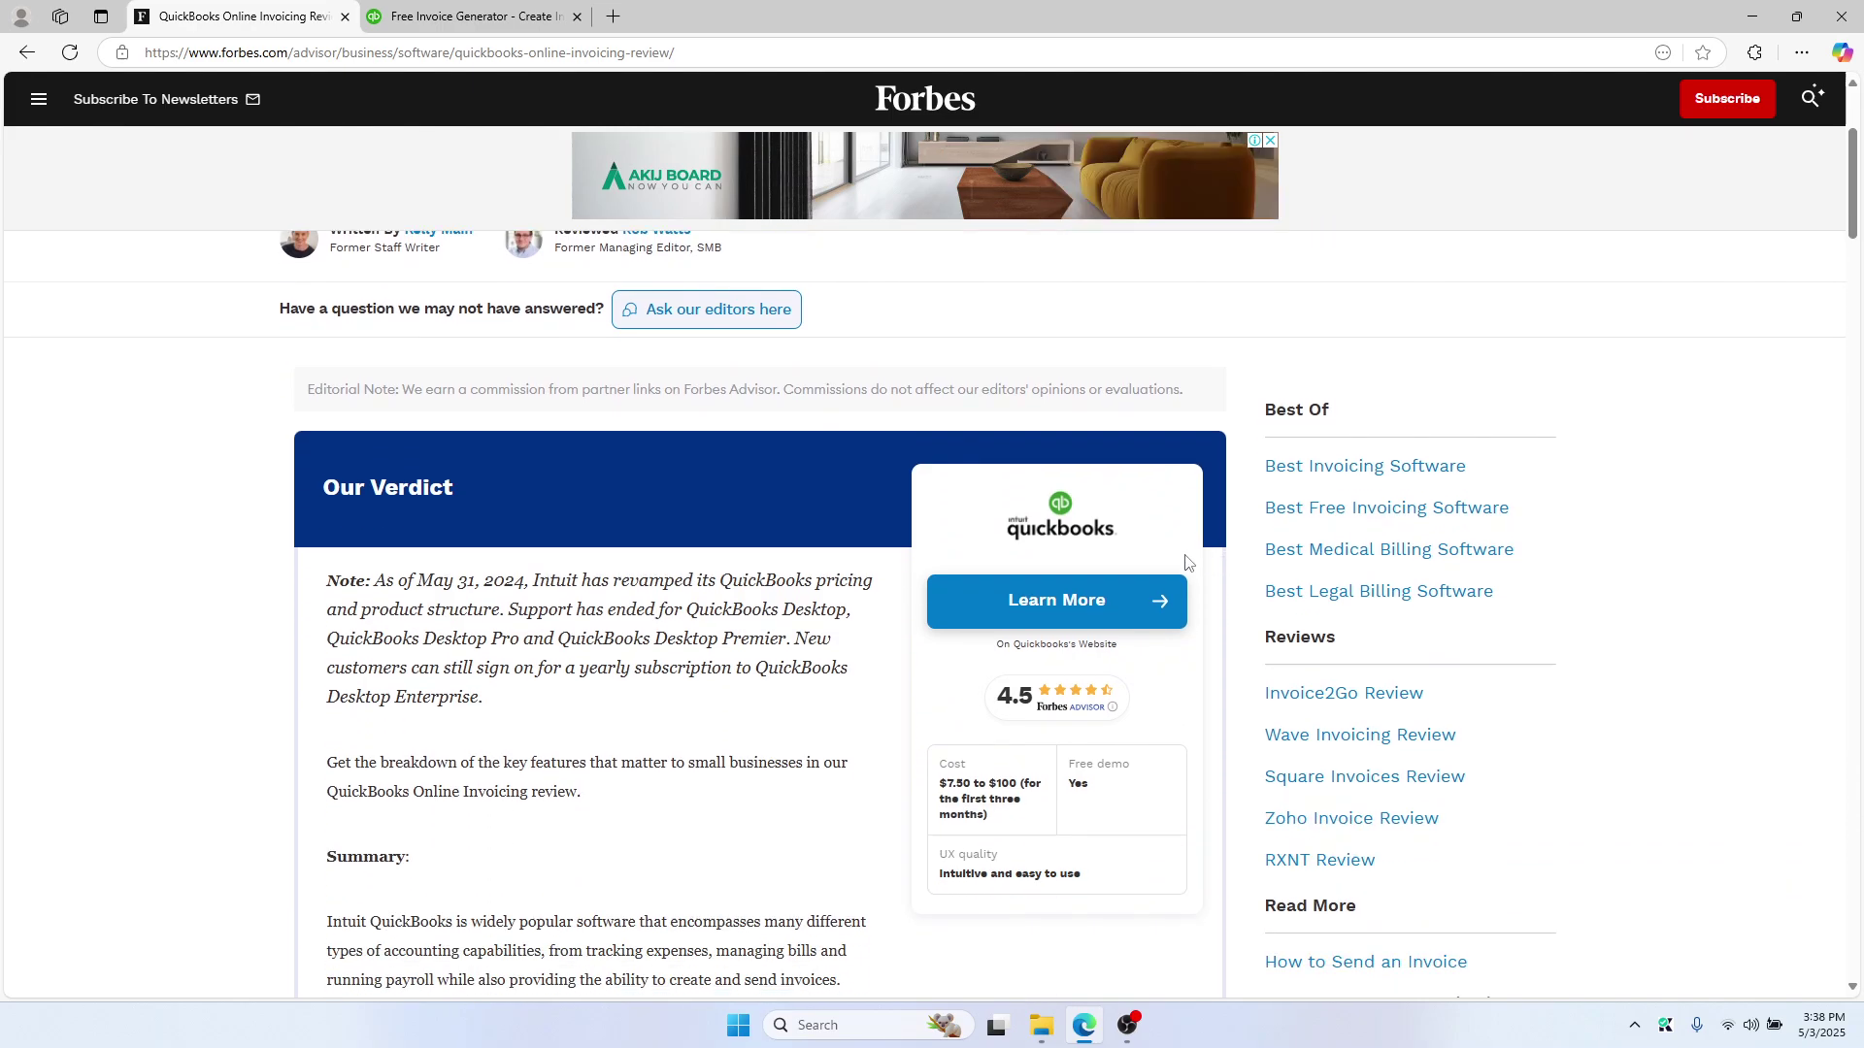
{"action": "scroll", "coordinate": [1186, 561], "scroll_direction": "down", "scroll_amount": 2}
{"action": "scroll", "coordinate": [848, 549], "scroll_direction": "up", "scroll_amount": 1}
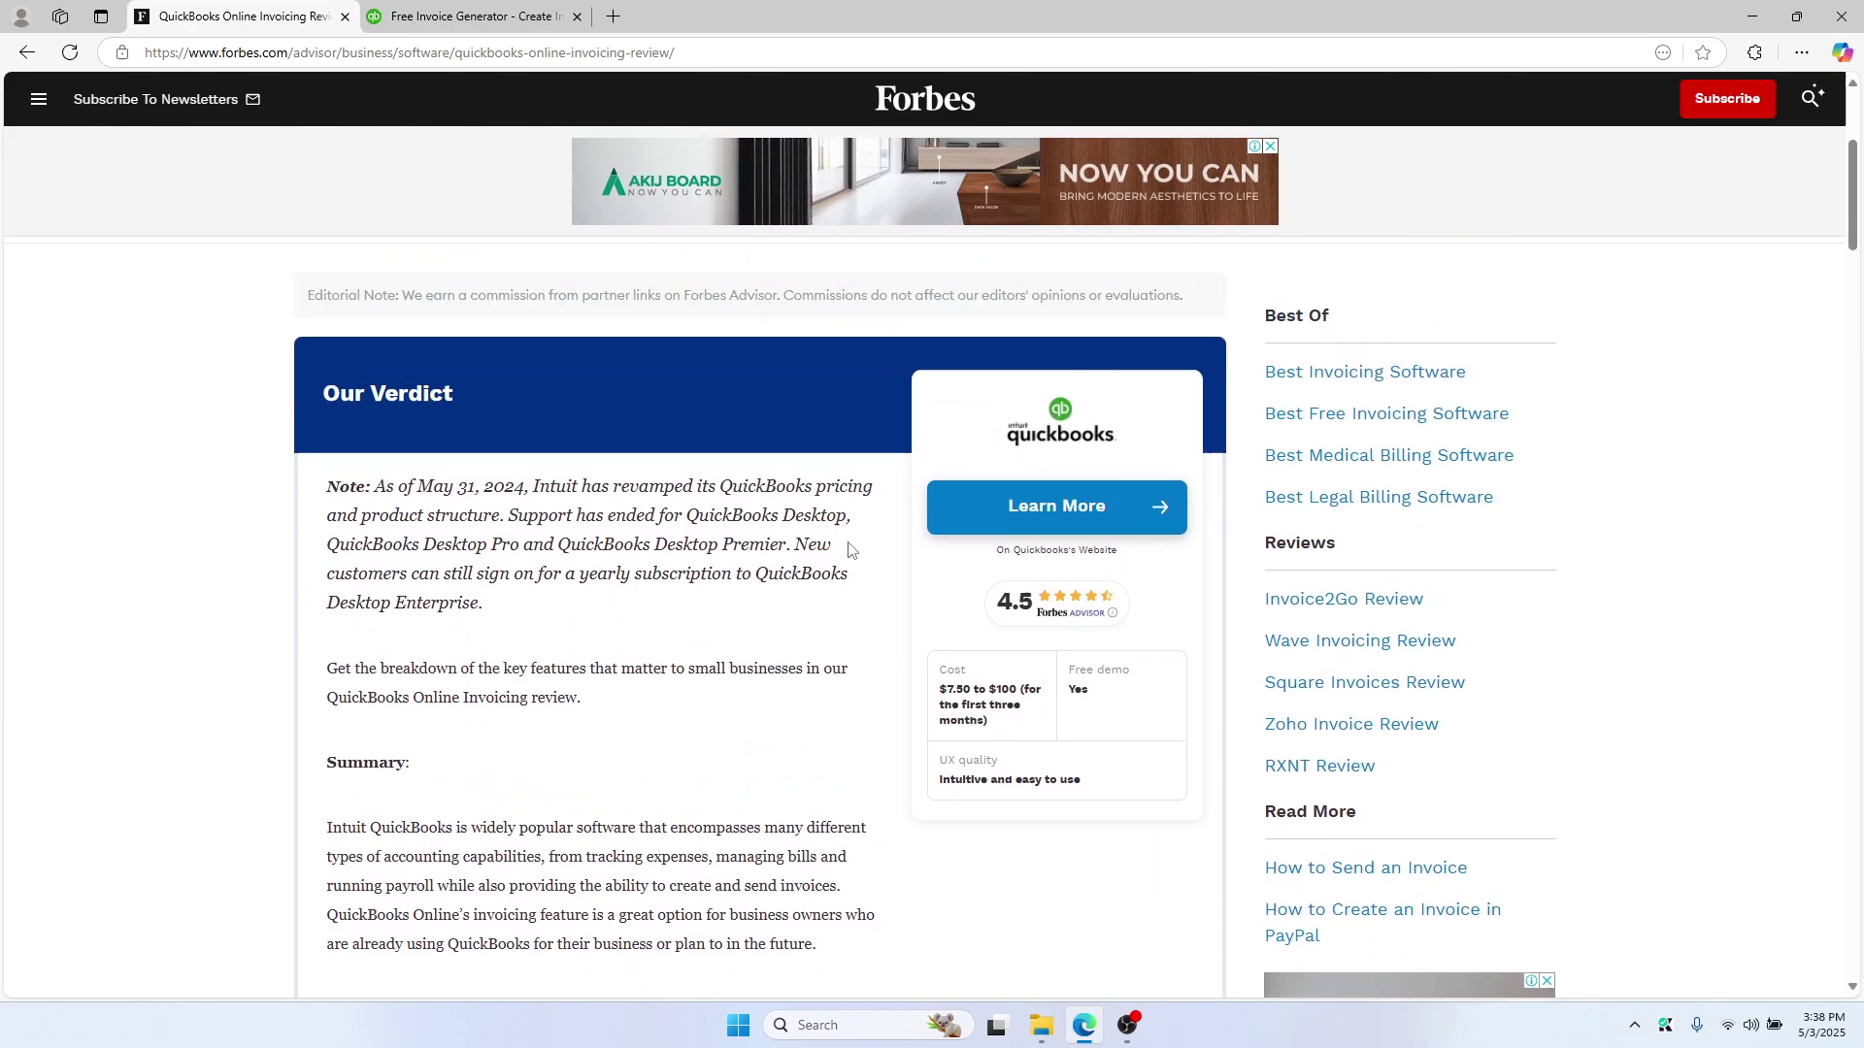
{"action": "scroll", "coordinate": [850, 550], "scroll_direction": "up", "scroll_amount": 1}
{"action": "scroll", "coordinate": [786, 651], "scroll_direction": "down", "scroll_amount": 2}
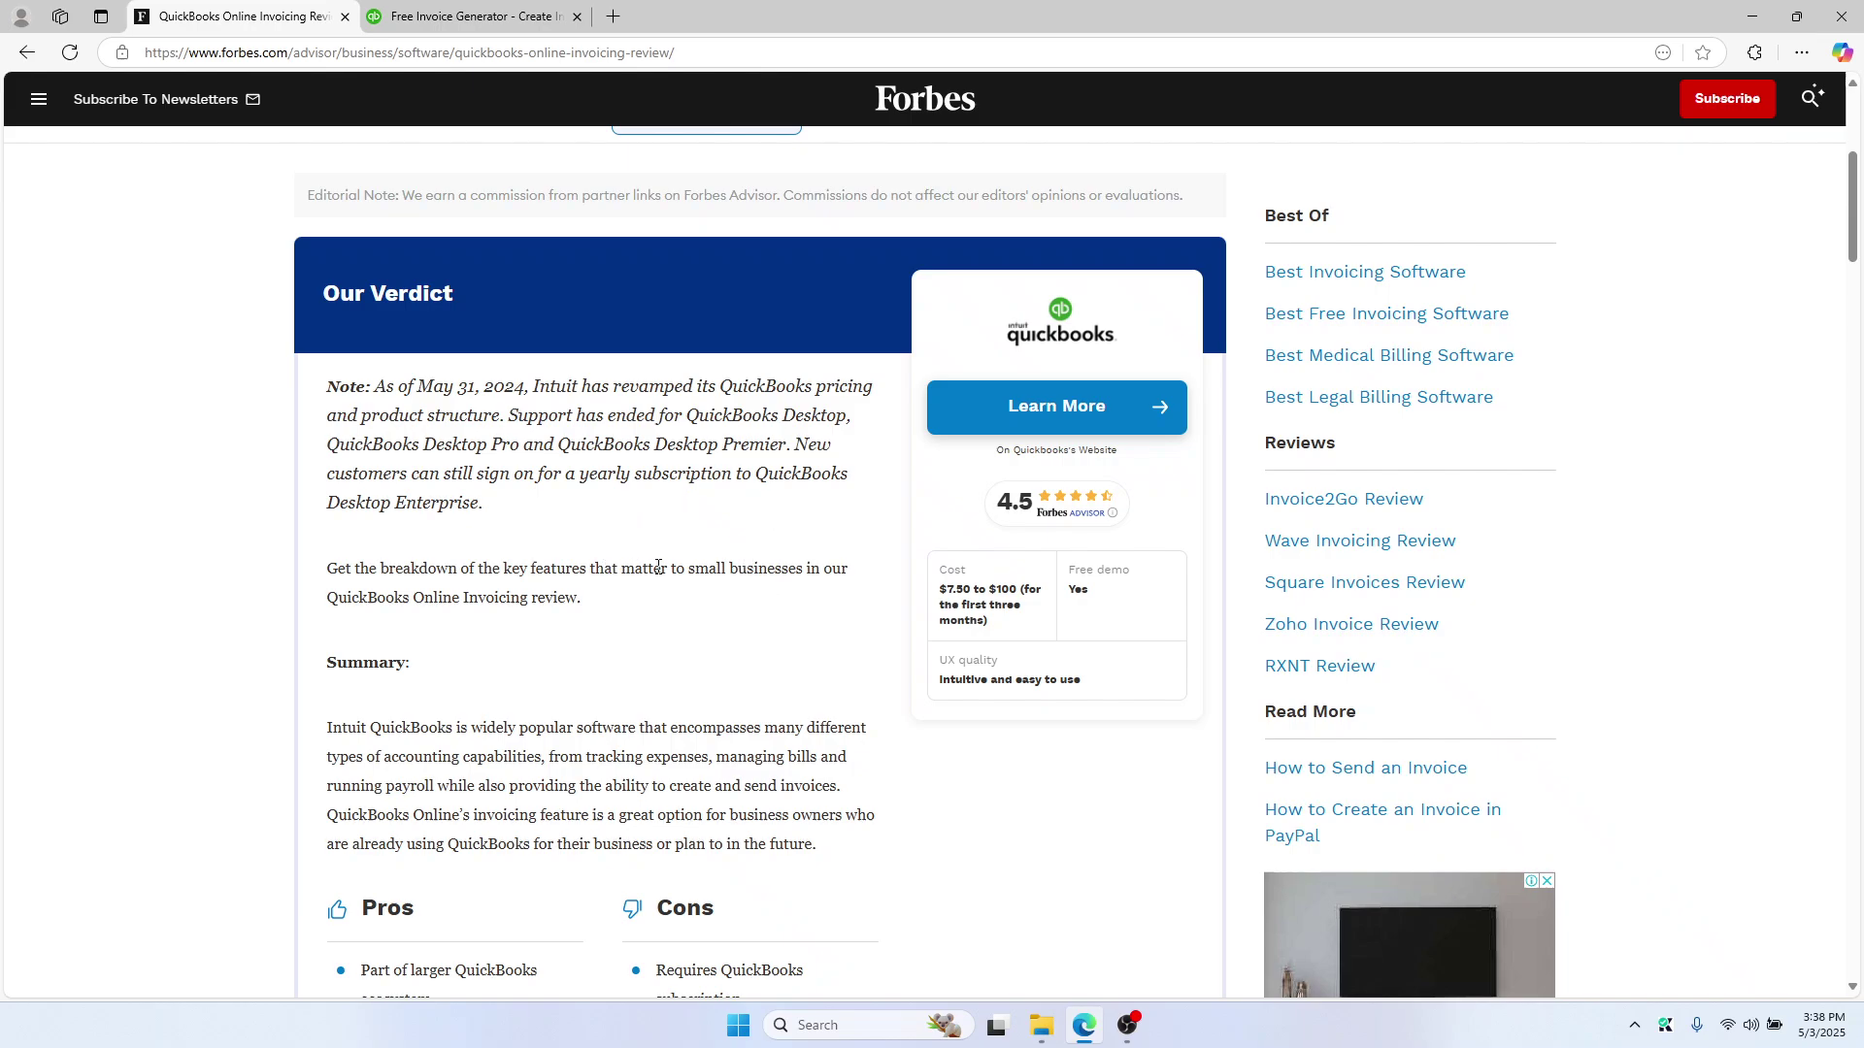
{"action": "scroll", "coordinate": [659, 568], "scroll_direction": "down", "scroll_amount": 1}
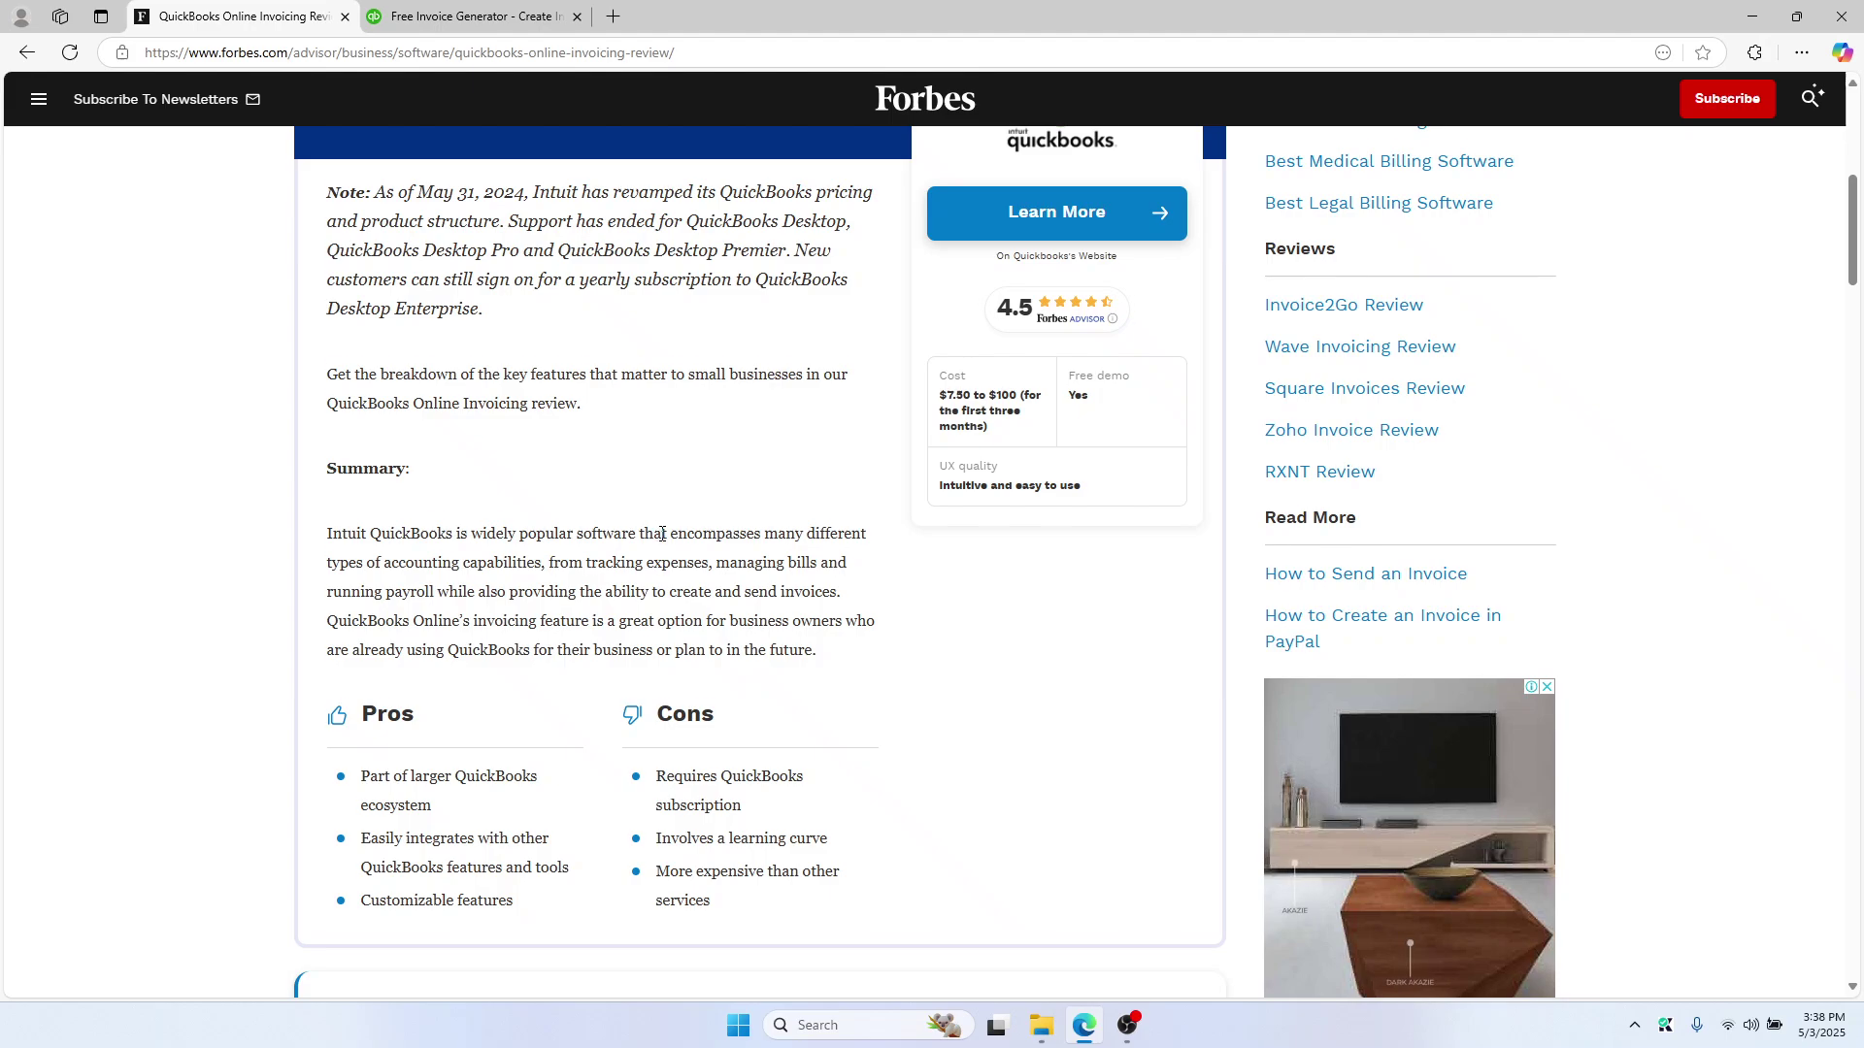
{"action": "scroll", "coordinate": [663, 568], "scroll_direction": "down", "scroll_amount": 1}
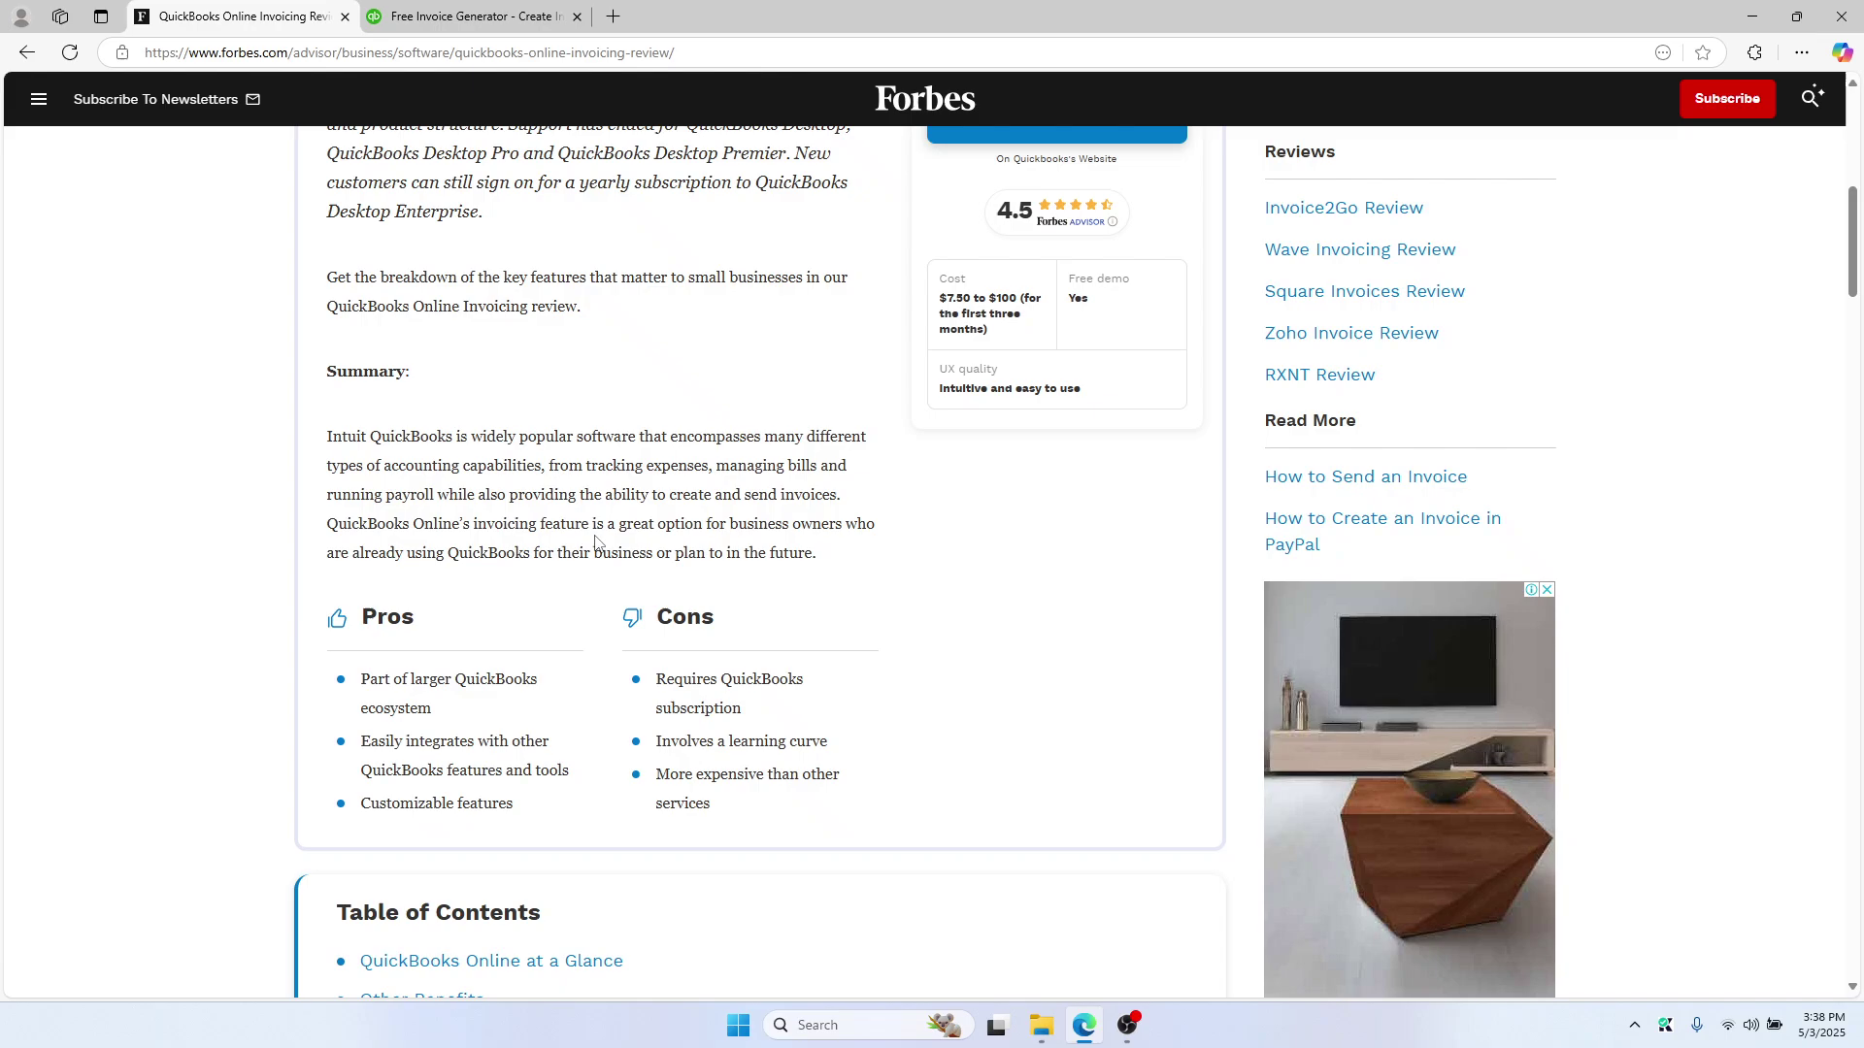
{"action": "scroll", "coordinate": [597, 544], "scroll_direction": "down", "scroll_amount": 1}
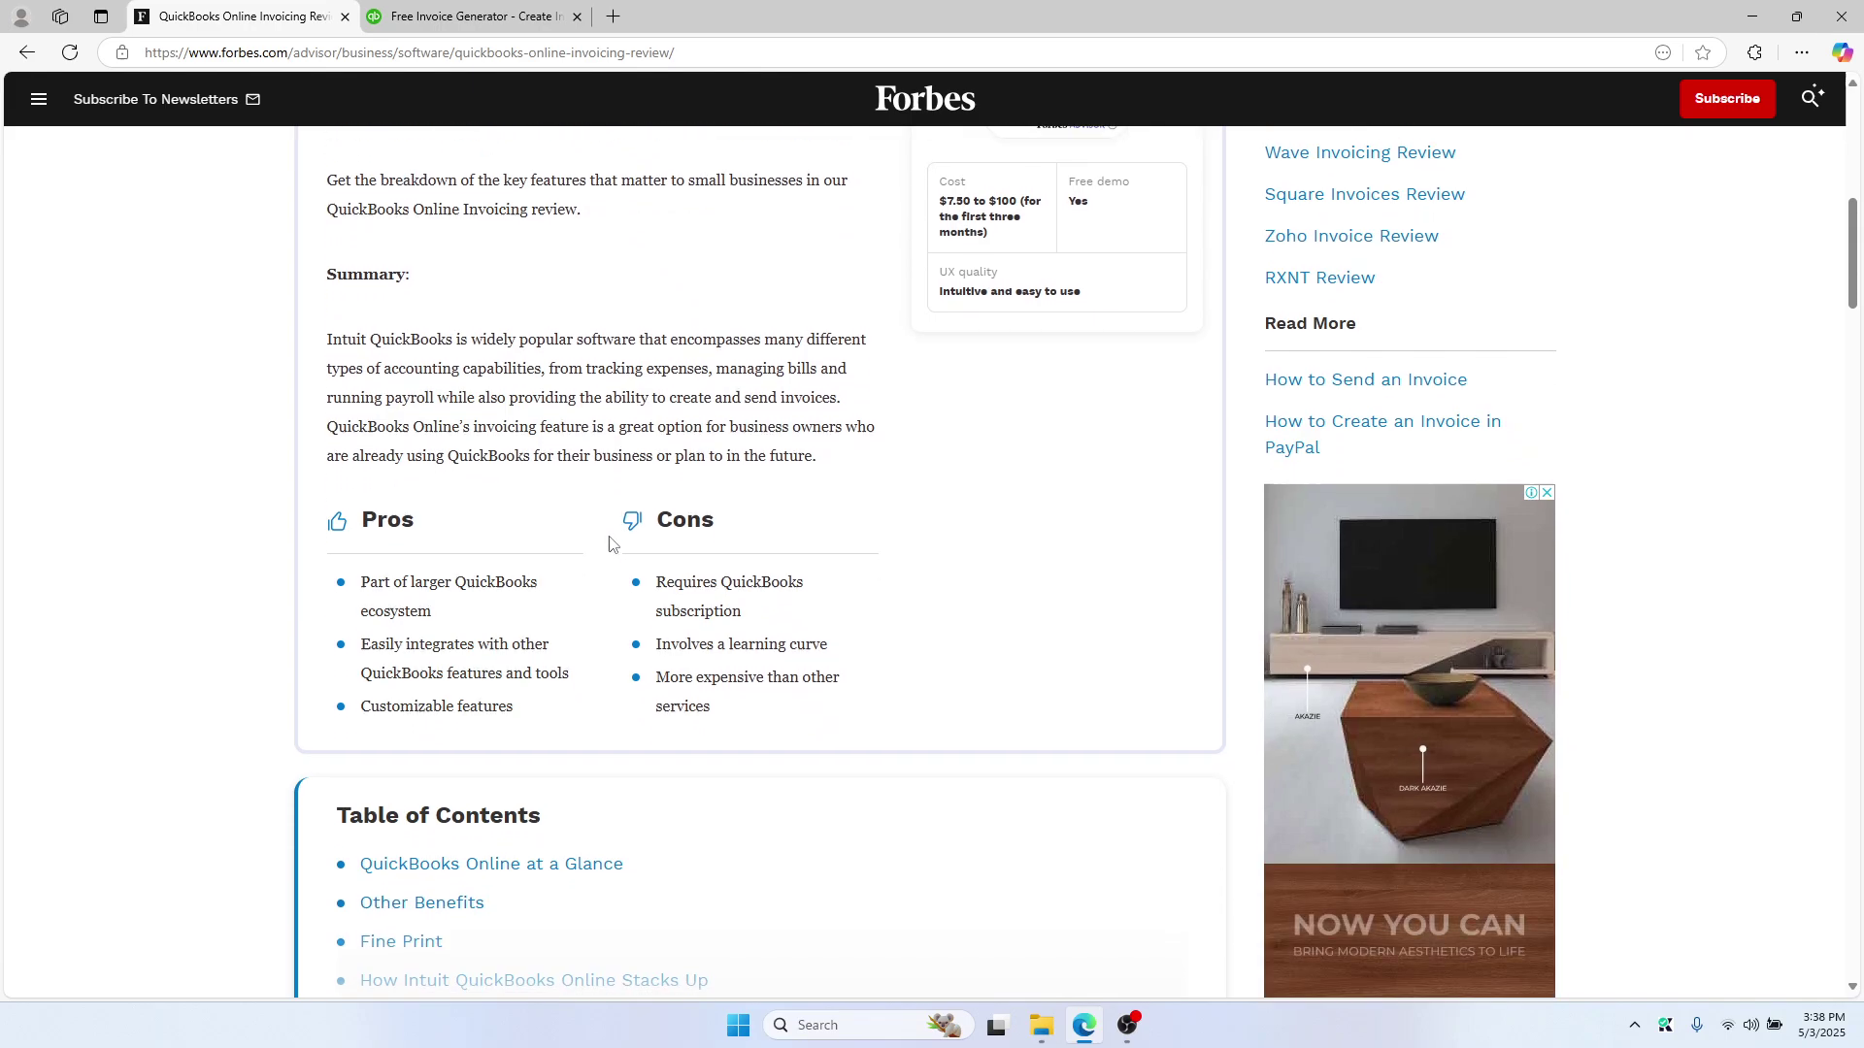
{"action": "scroll", "coordinate": [612, 552], "scroll_direction": "down", "scroll_amount": 2}
{"action": "scroll", "coordinate": [612, 550], "scroll_direction": "down", "scroll_amount": 1}
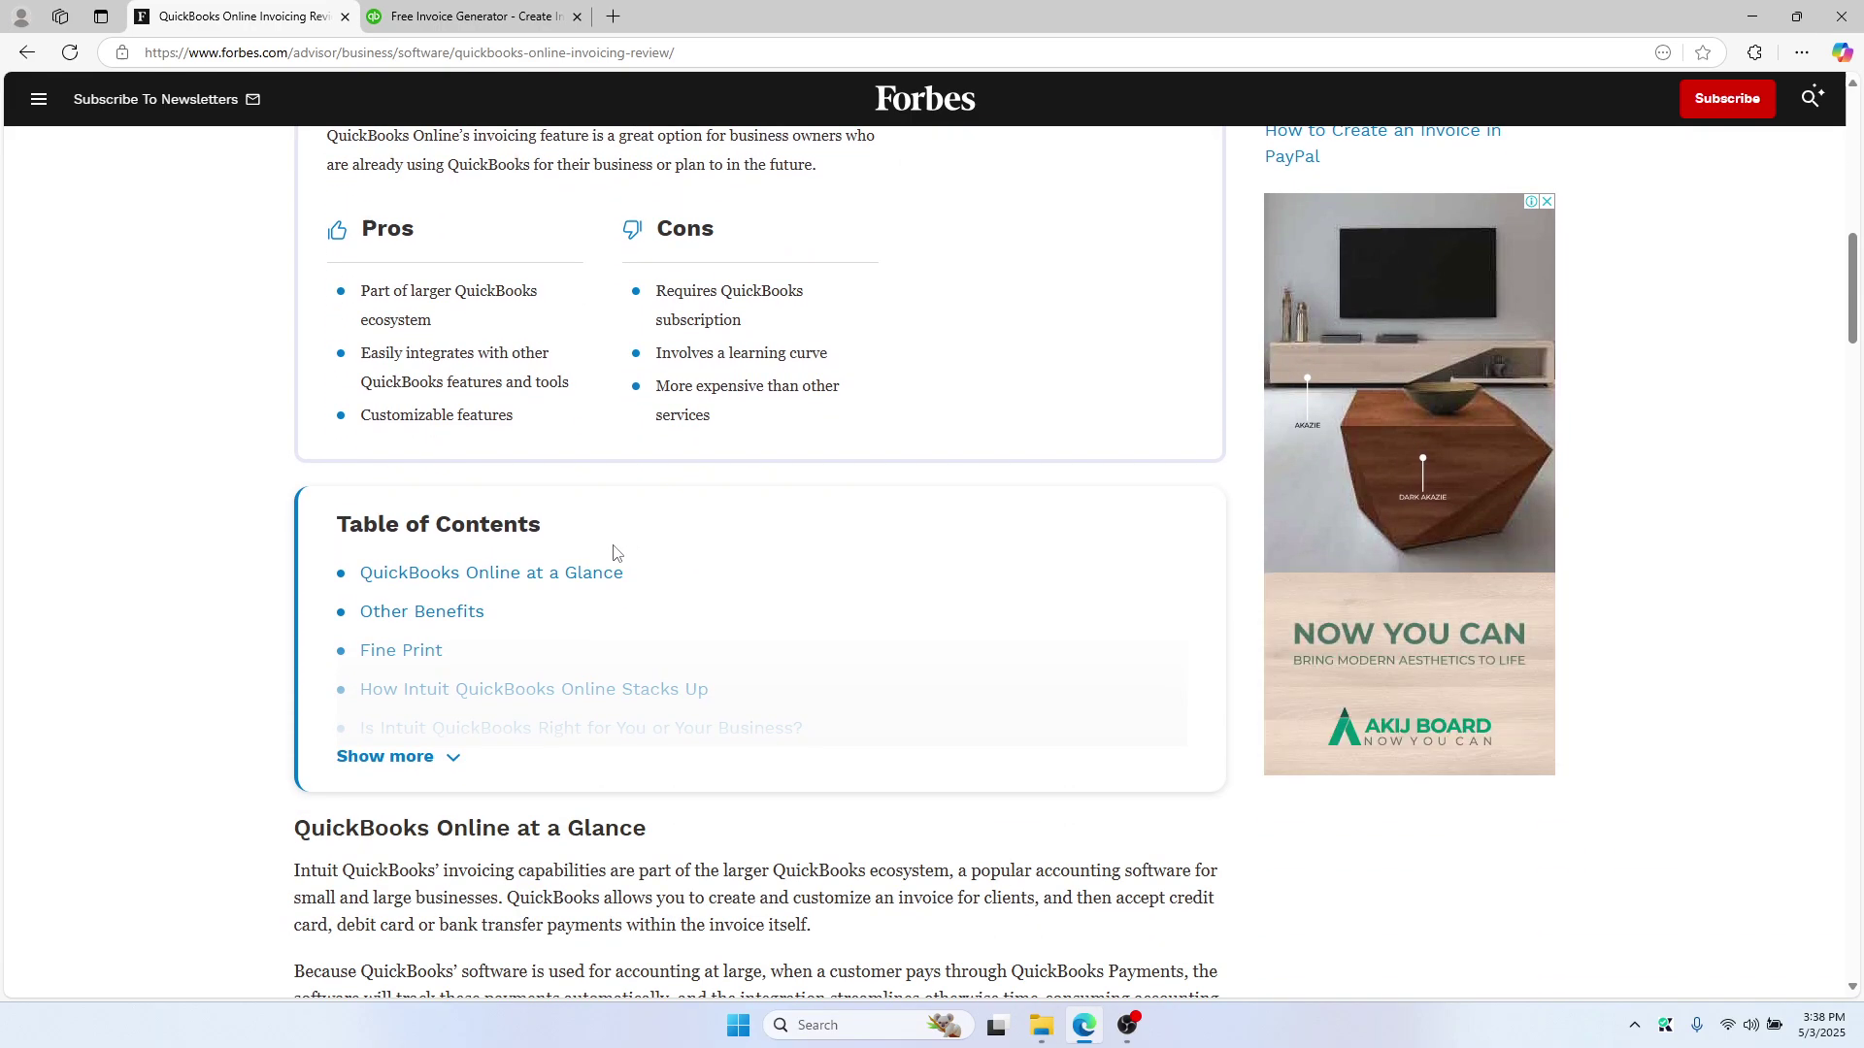
{"action": "scroll", "coordinate": [615, 548], "scroll_direction": "down", "scroll_amount": 1}
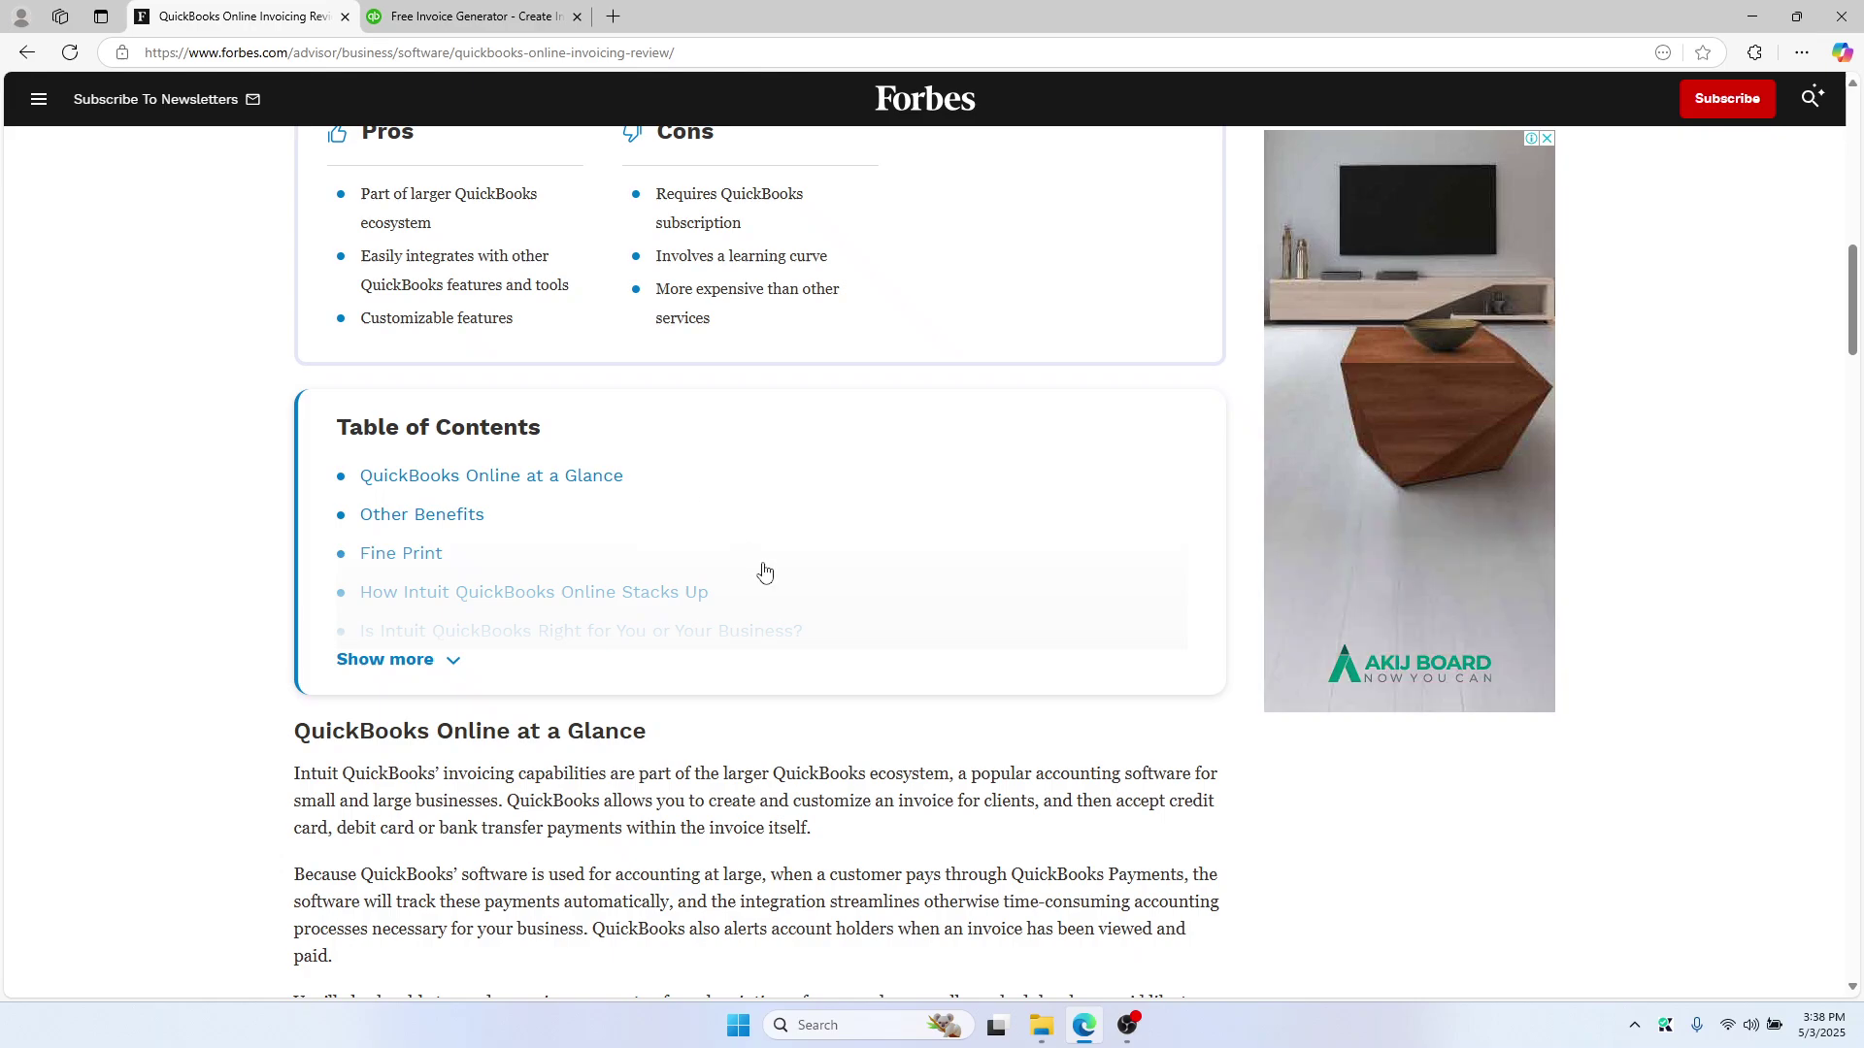
{"action": "scroll", "coordinate": [765, 573], "scroll_direction": "down", "scroll_amount": 1}
{"action": "scroll", "coordinate": [769, 580], "scroll_direction": "down", "scroll_amount": 1}
{"action": "scroll", "coordinate": [769, 579], "scroll_direction": "down", "scroll_amount": 2}
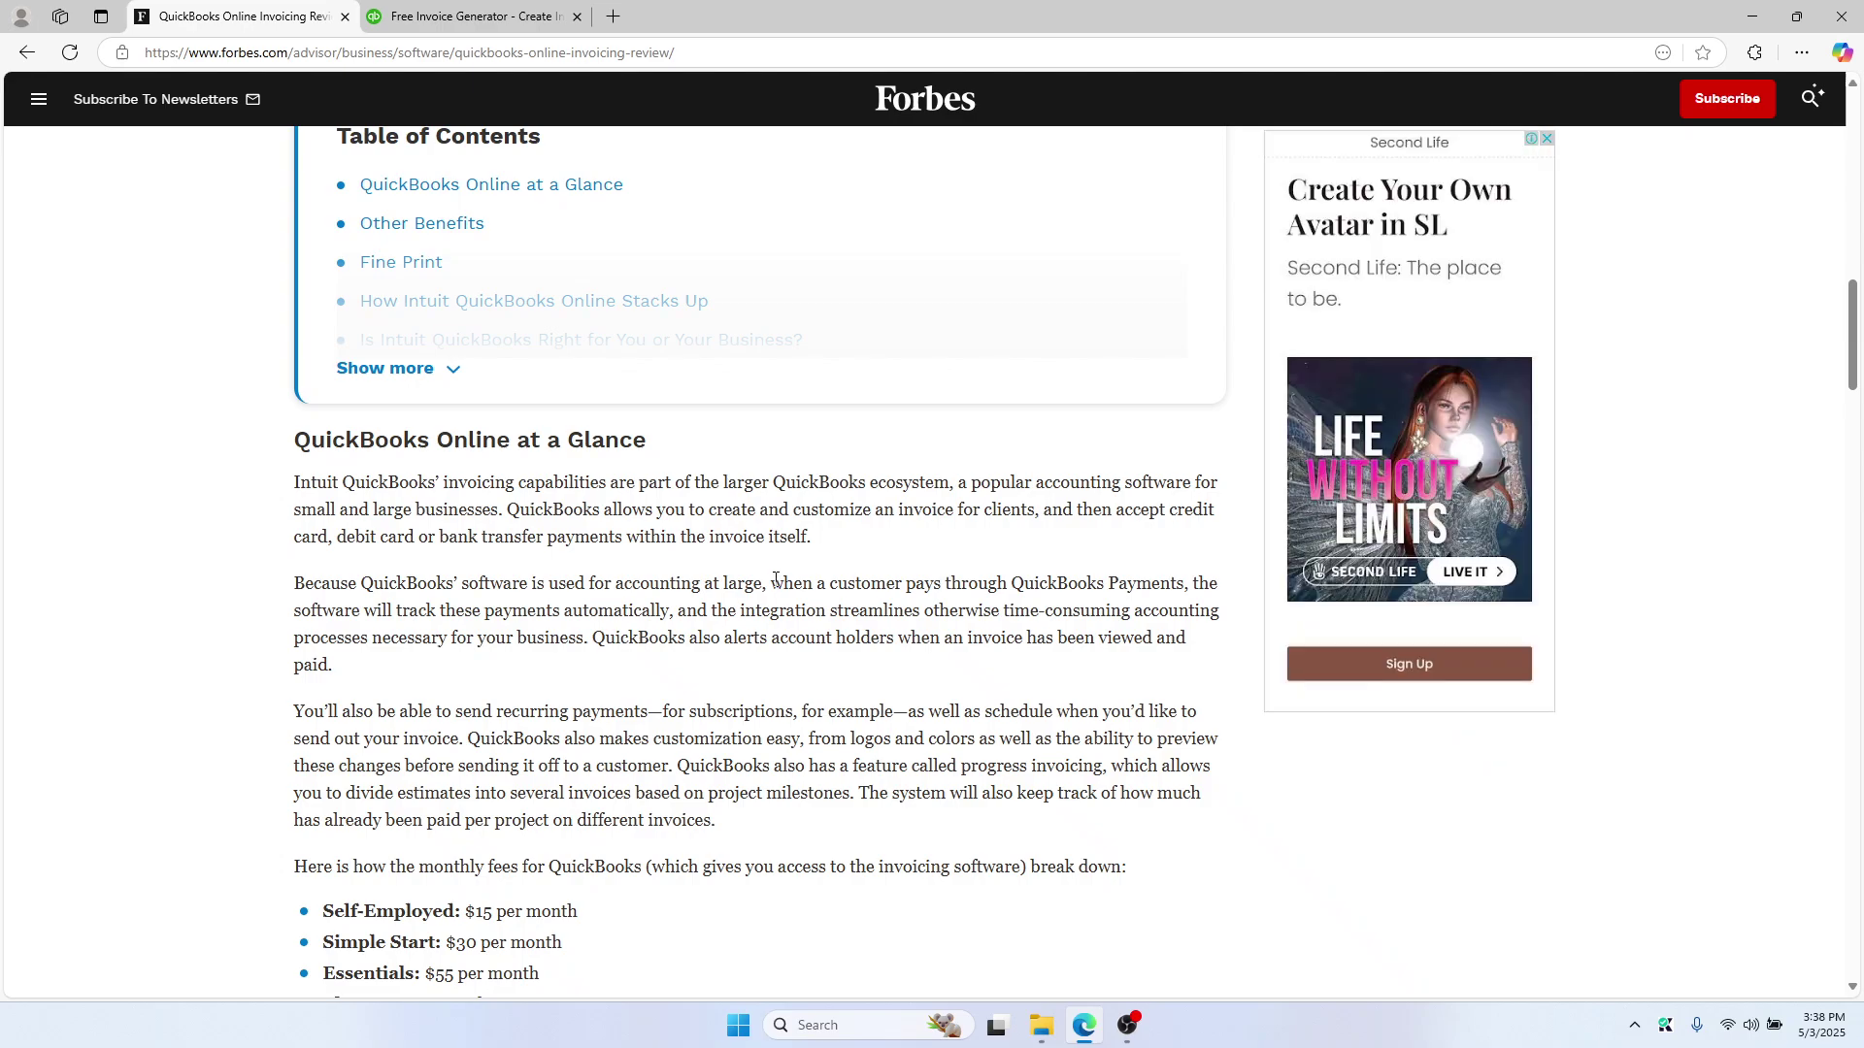
{"action": "scroll", "coordinate": [776, 579], "scroll_direction": "down", "scroll_amount": 1}
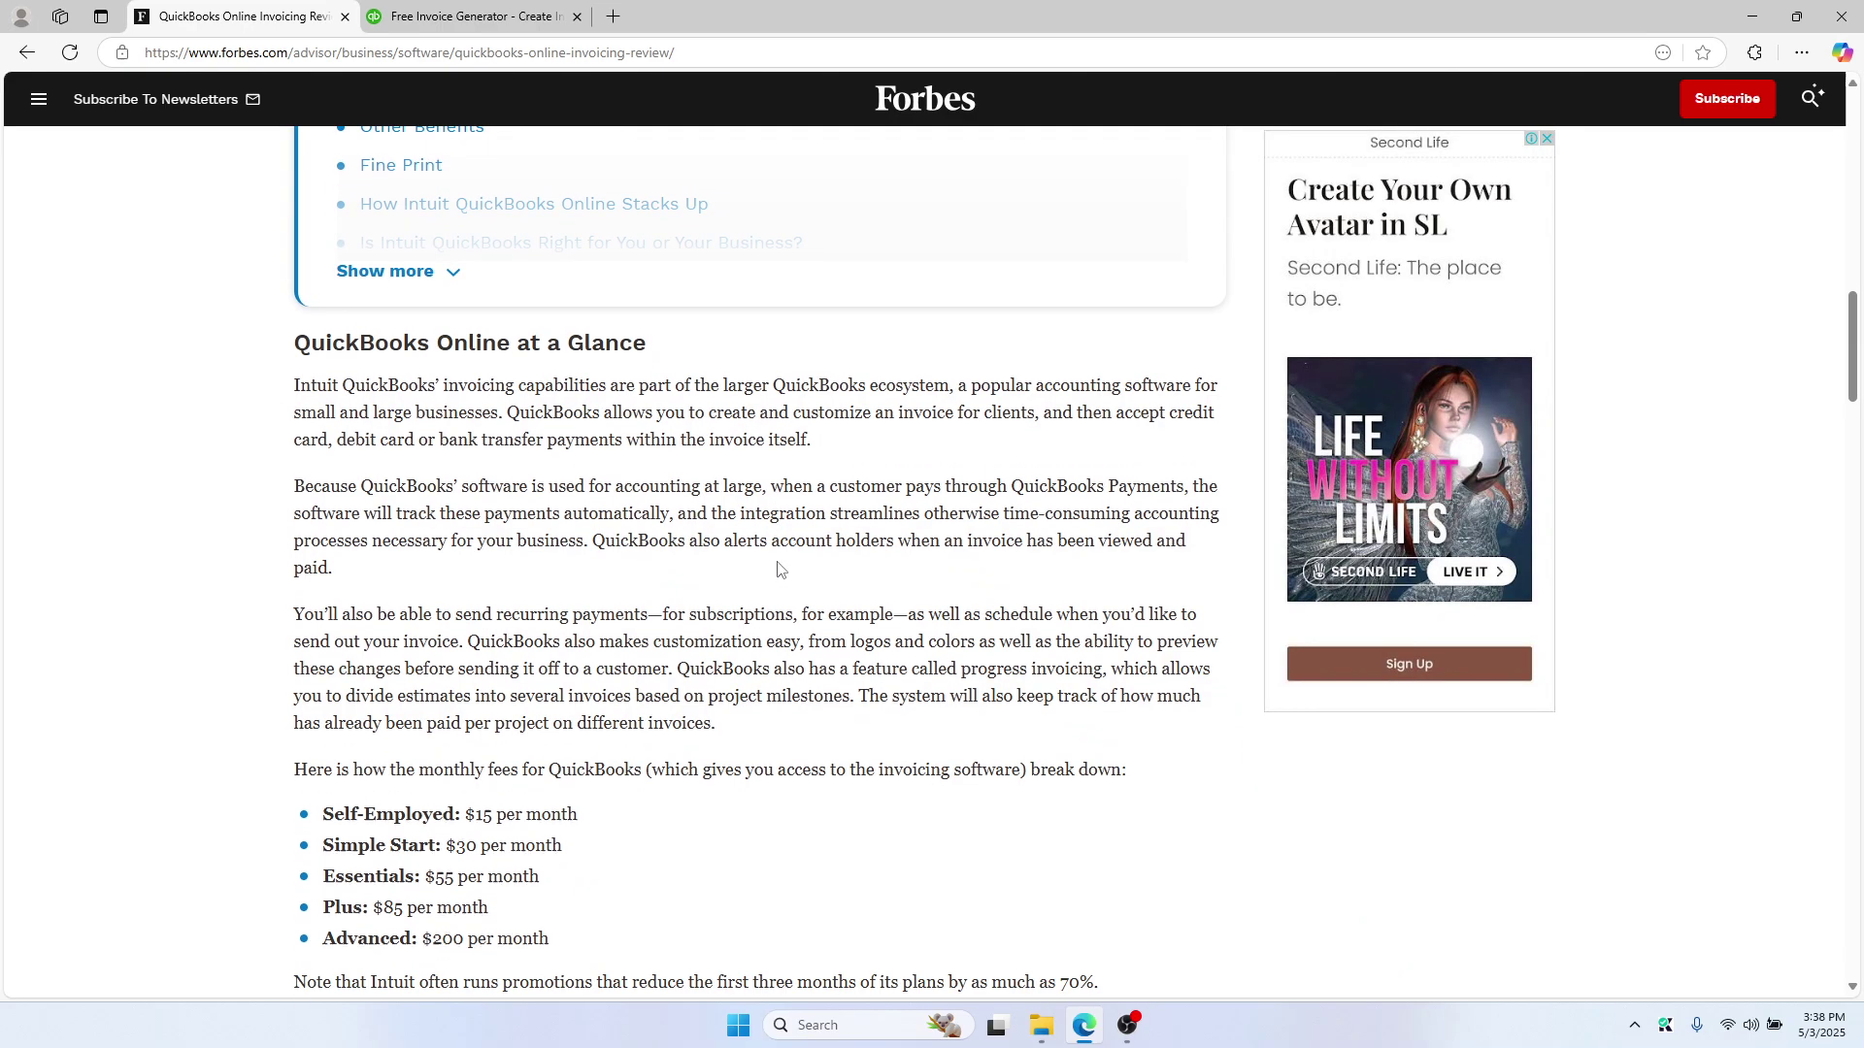
{"action": "scroll", "coordinate": [776, 569], "scroll_direction": "down", "scroll_amount": 1}
Check the generator's autofill-from-file option, then read its four-step usage guide.
{"action": "left_click", "coordinate": [452, 16]}
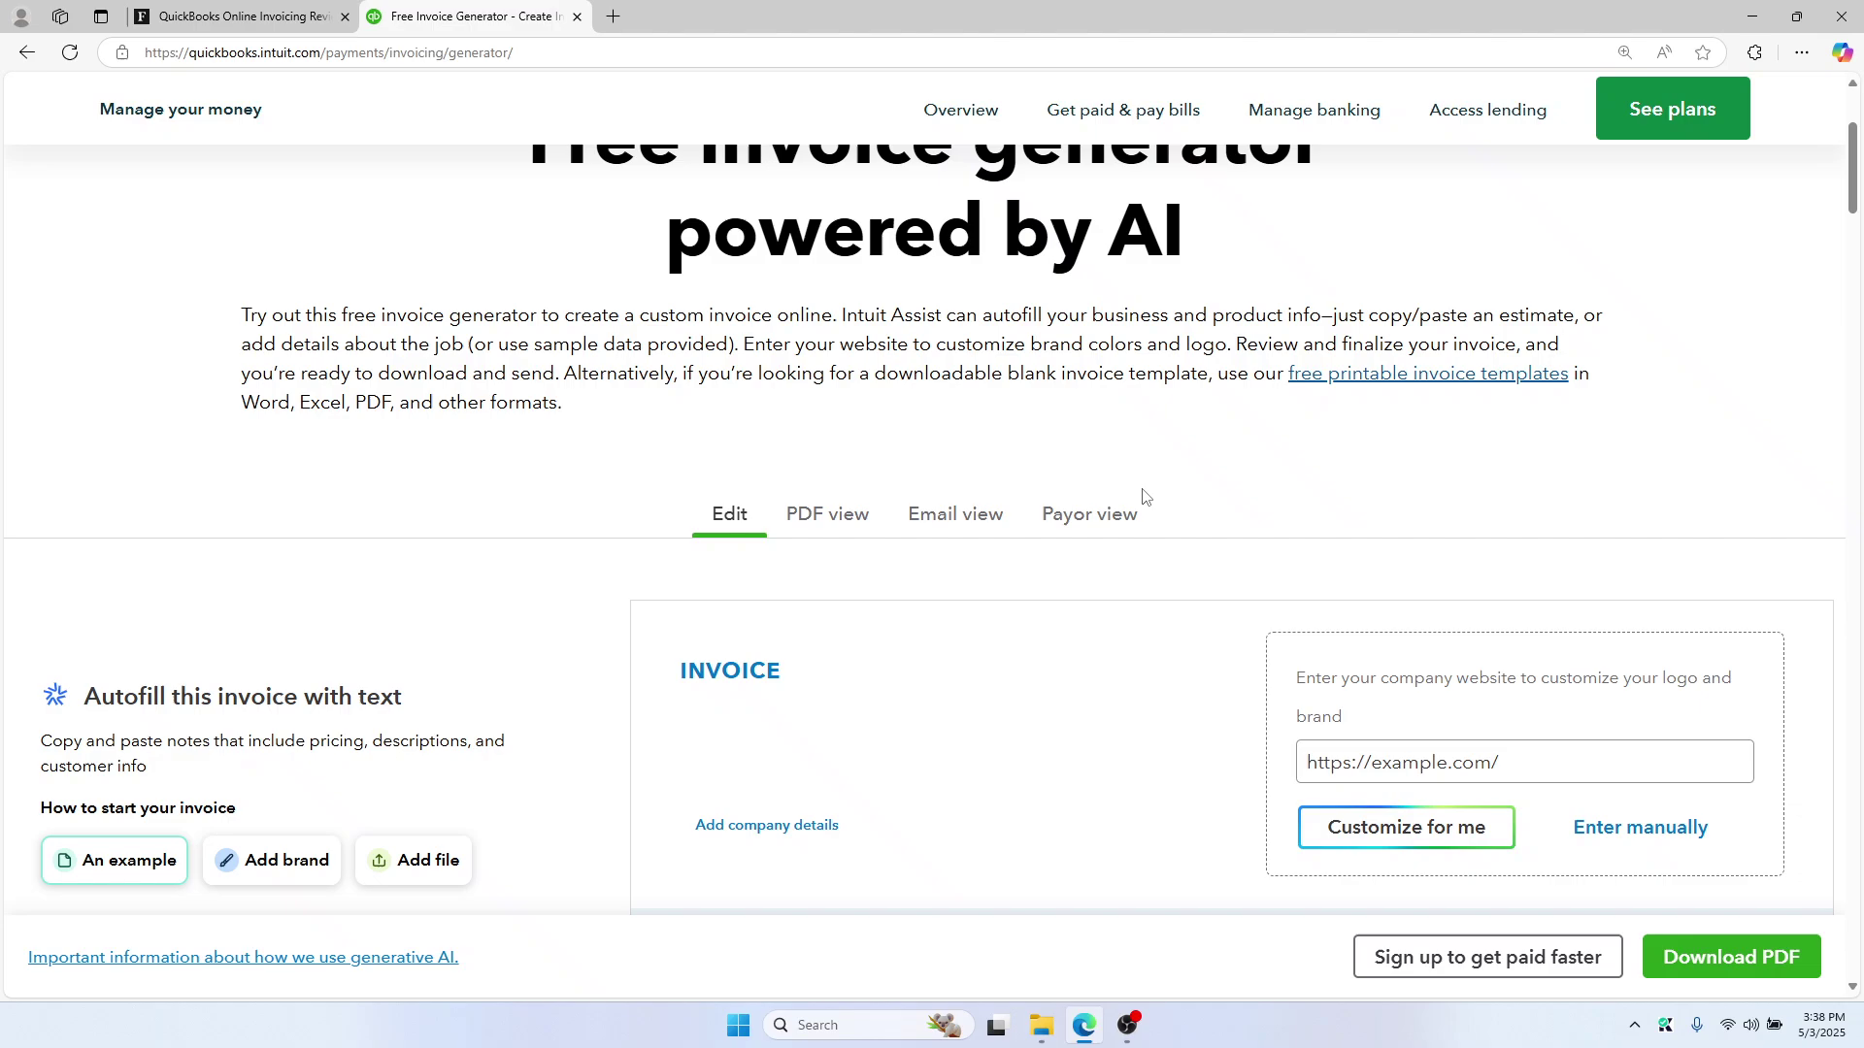
{"action": "scroll", "coordinate": [1151, 496], "scroll_direction": "down", "scroll_amount": 3}
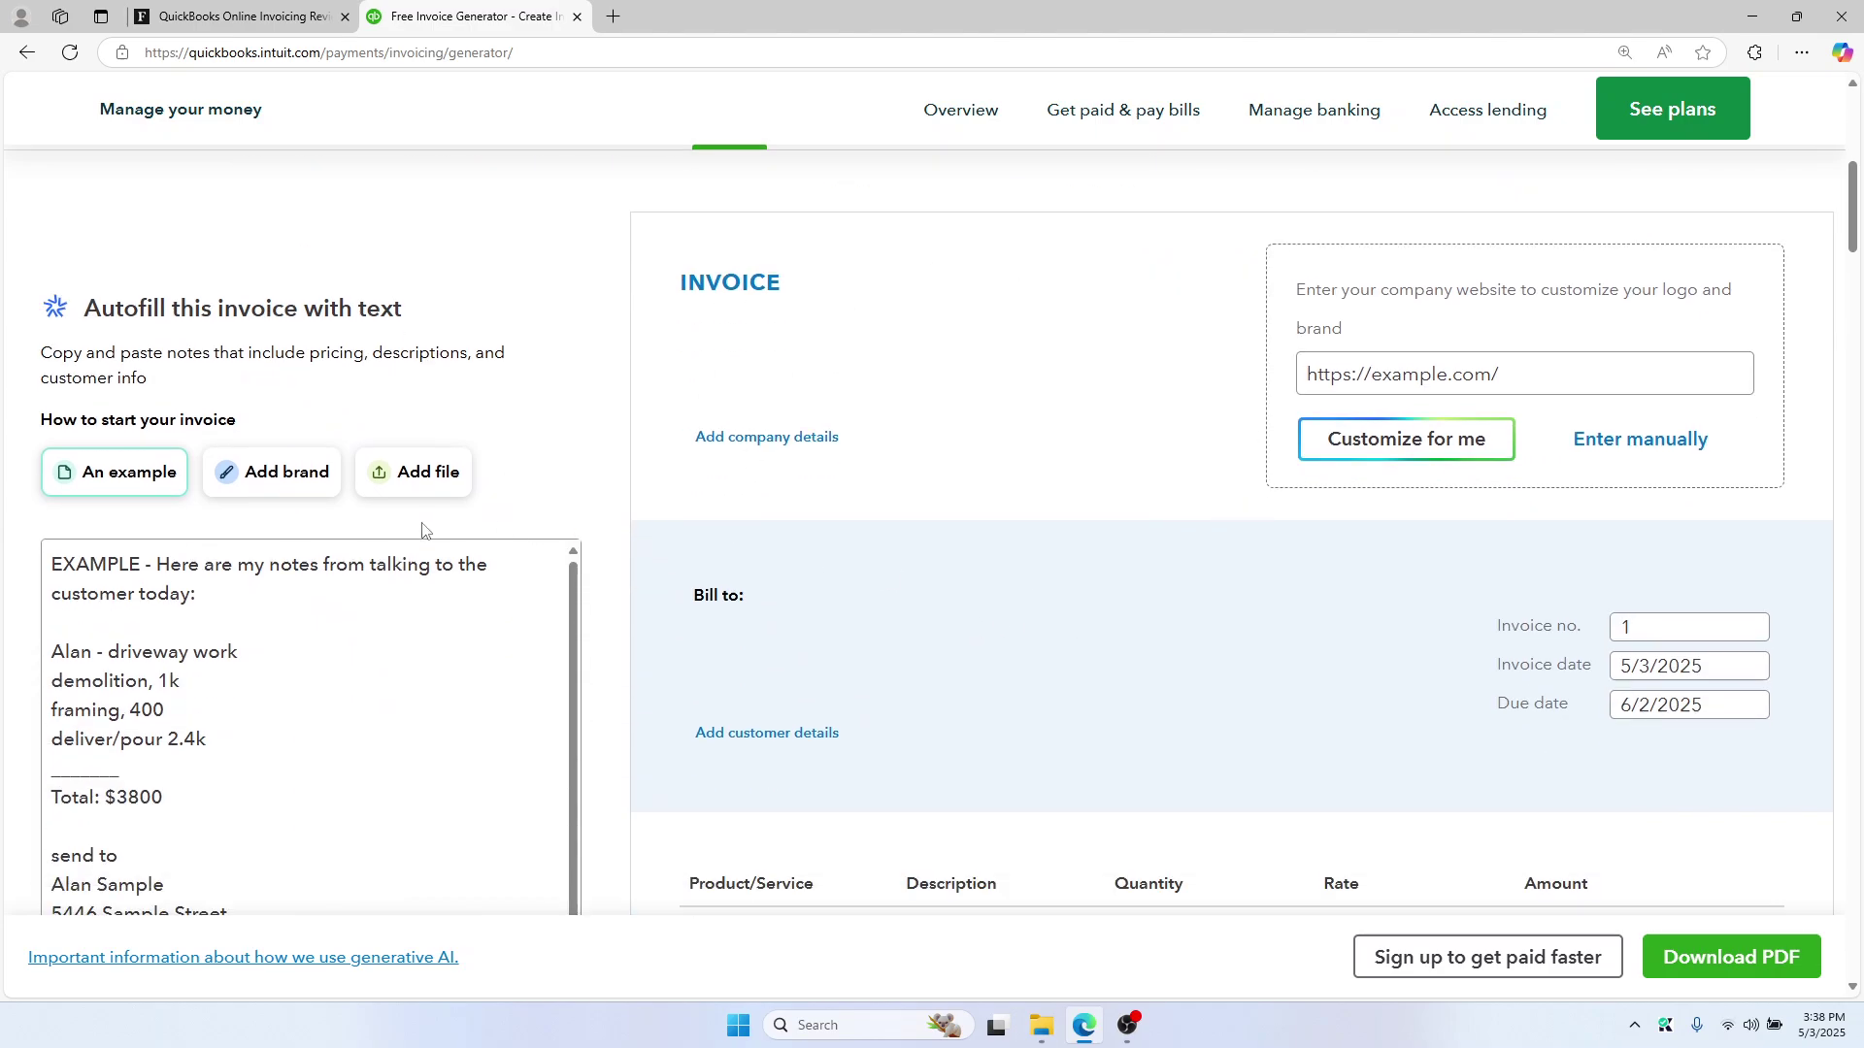
{"action": "left_click", "coordinate": [421, 469]}
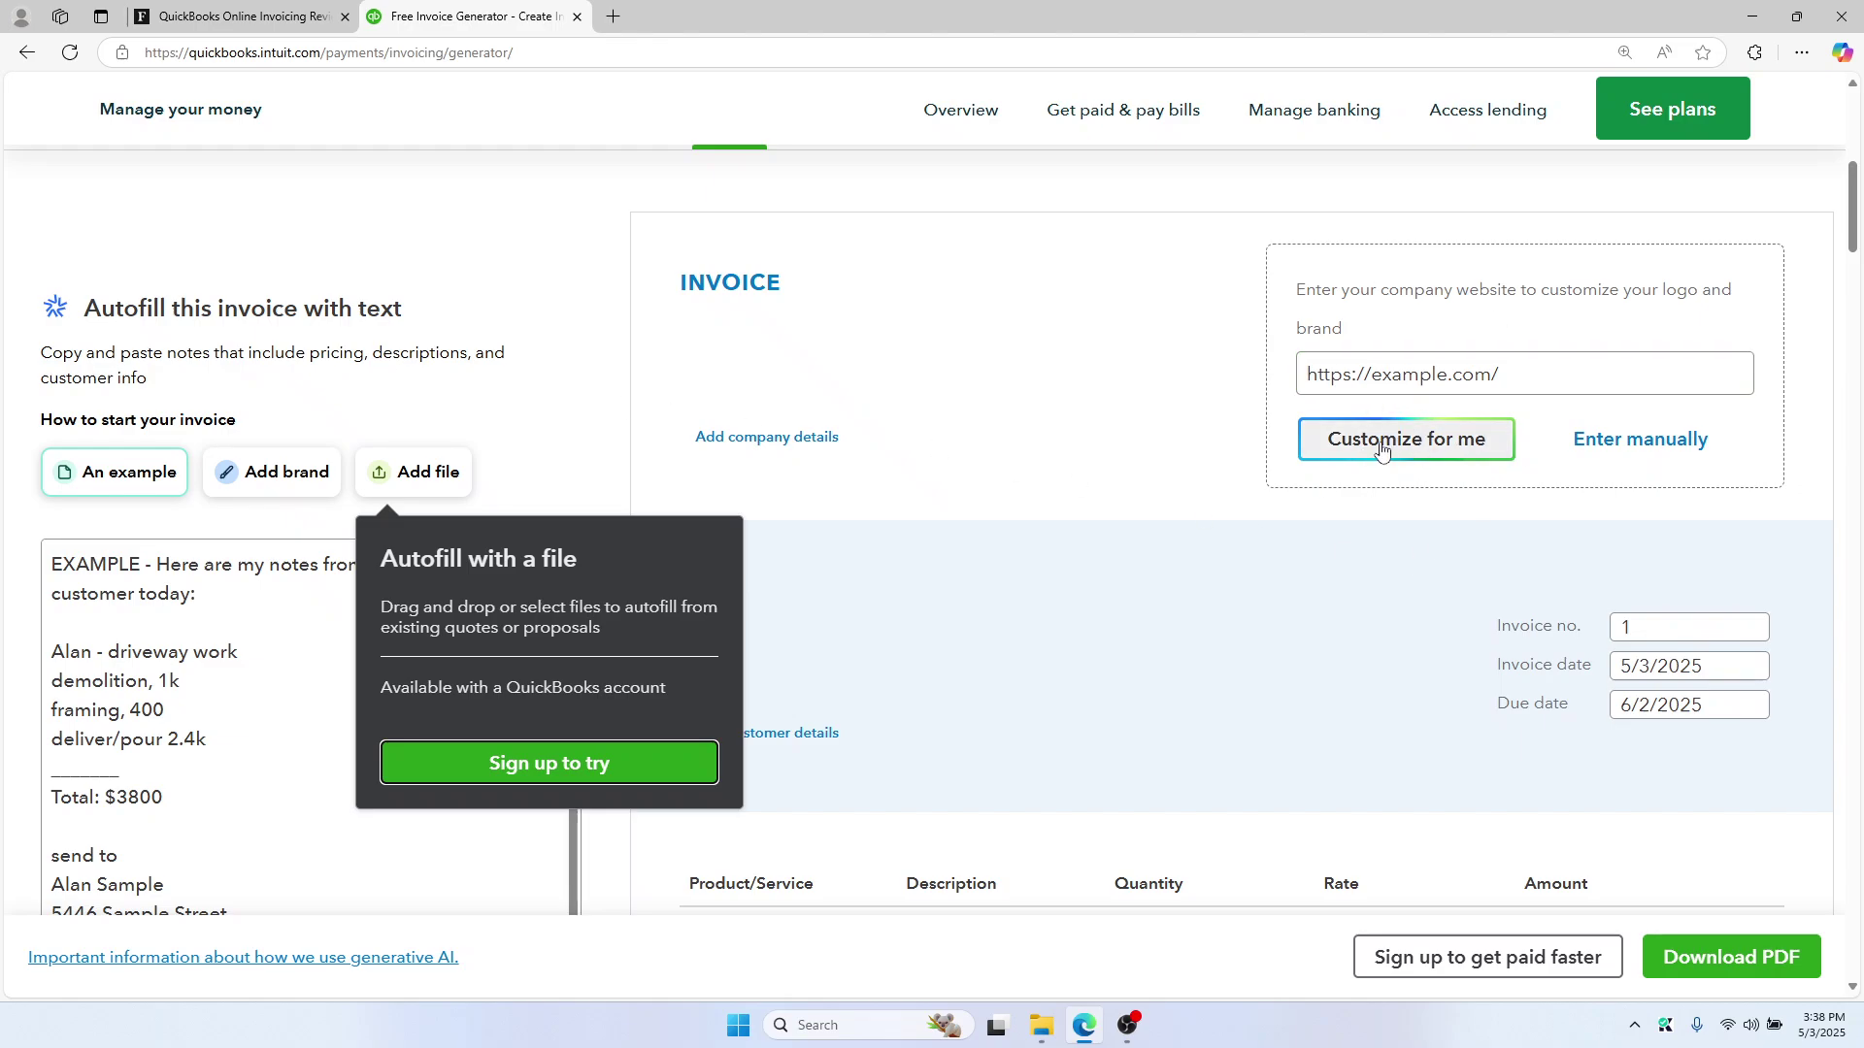
{"action": "scroll", "coordinate": [932, 584], "scroll_direction": "down", "scroll_amount": 5}
{"action": "scroll", "coordinate": [932, 582], "scroll_direction": "down", "scroll_amount": 2}
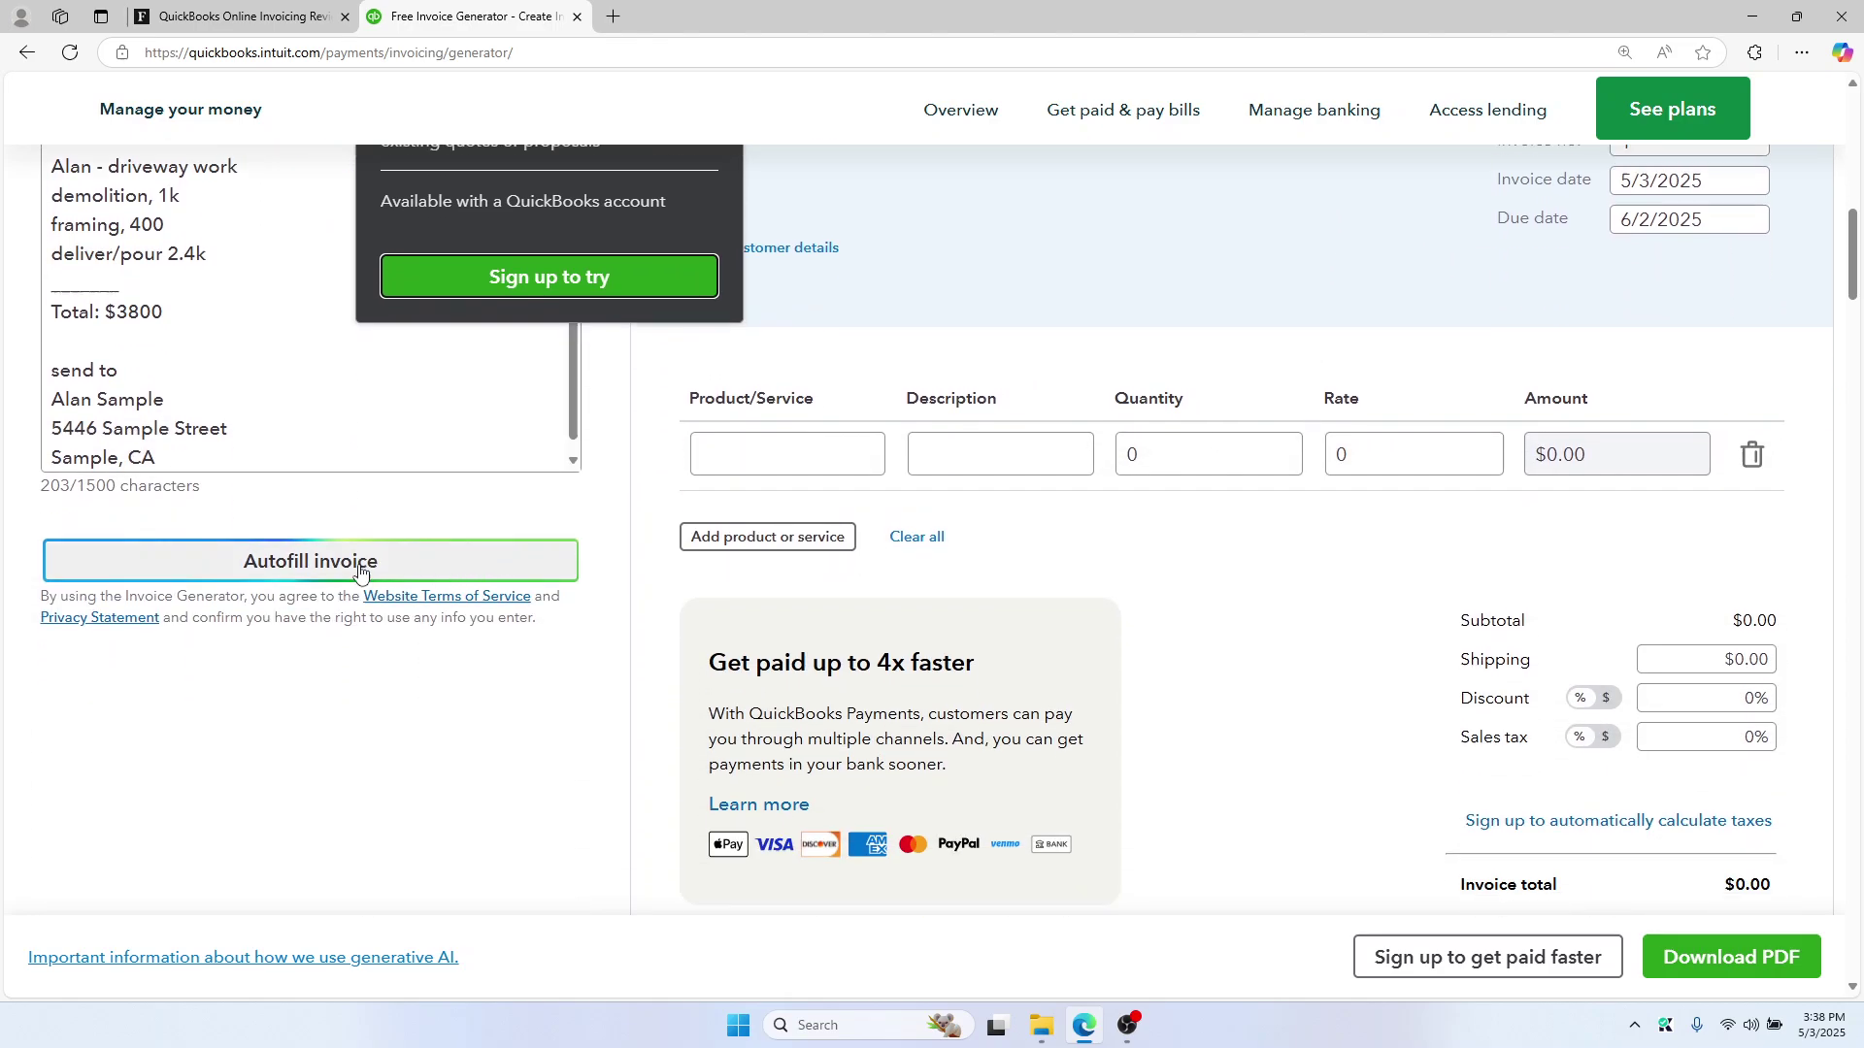
{"action": "scroll", "coordinate": [917, 596], "scroll_direction": "down", "scroll_amount": 2}
{"action": "scroll", "coordinate": [918, 595], "scroll_direction": "down", "scroll_amount": 1}
{"action": "scroll", "coordinate": [234, 365], "scroll_direction": "up", "scroll_amount": 2}
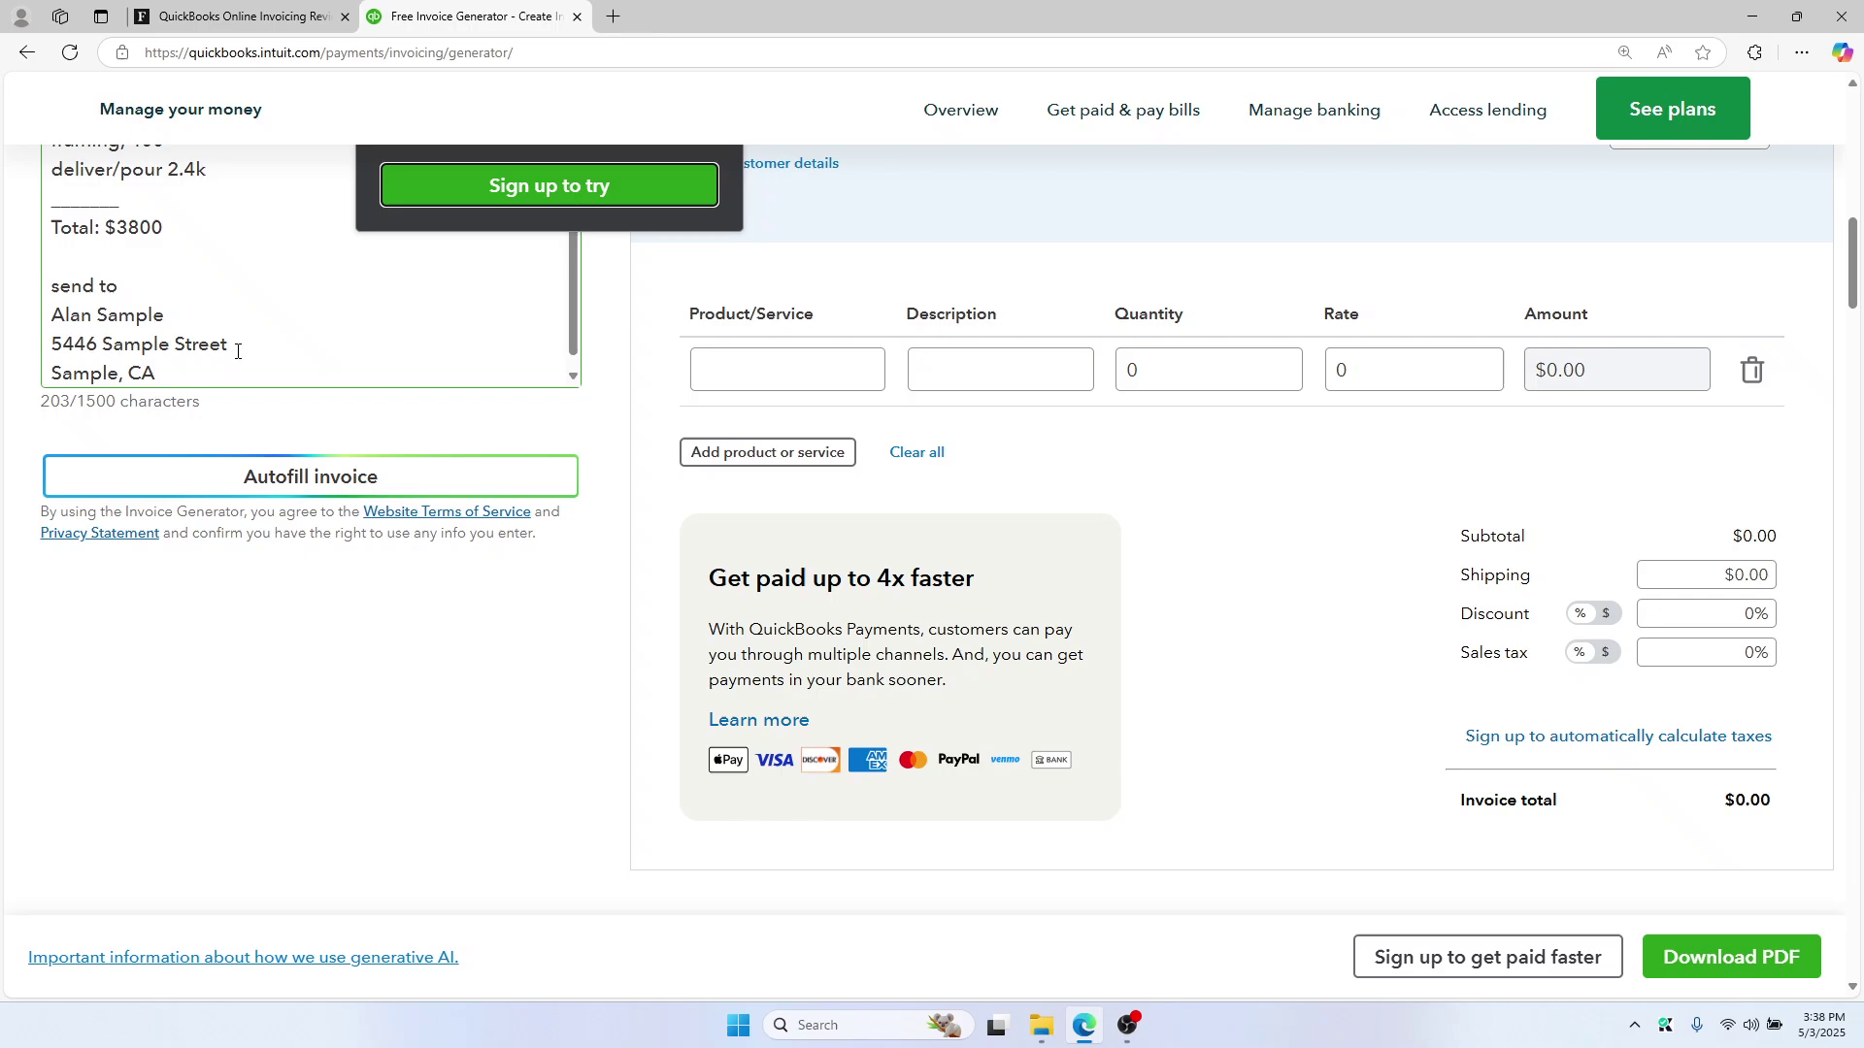
{"action": "scroll", "coordinate": [165, 413], "scroll_direction": "up", "scroll_amount": 3}
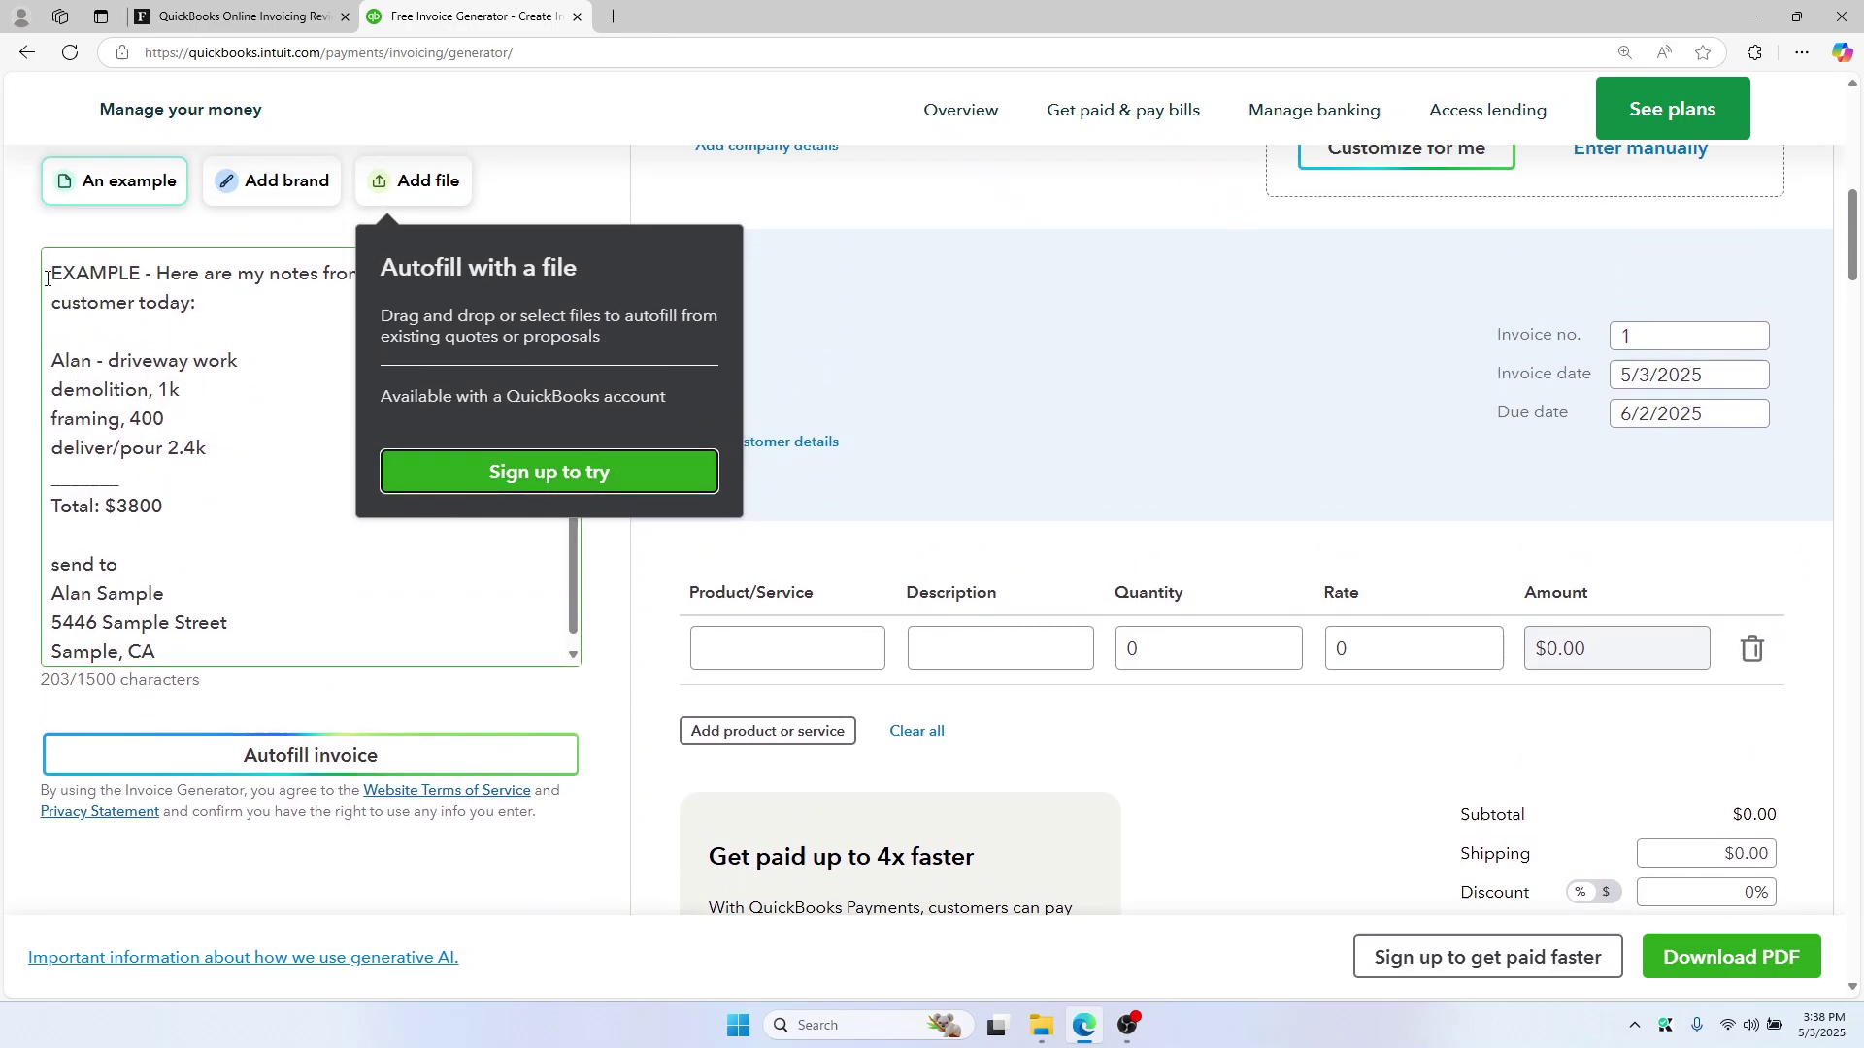
{"action": "scroll", "coordinate": [933, 584], "scroll_direction": "down", "scroll_amount": 3}
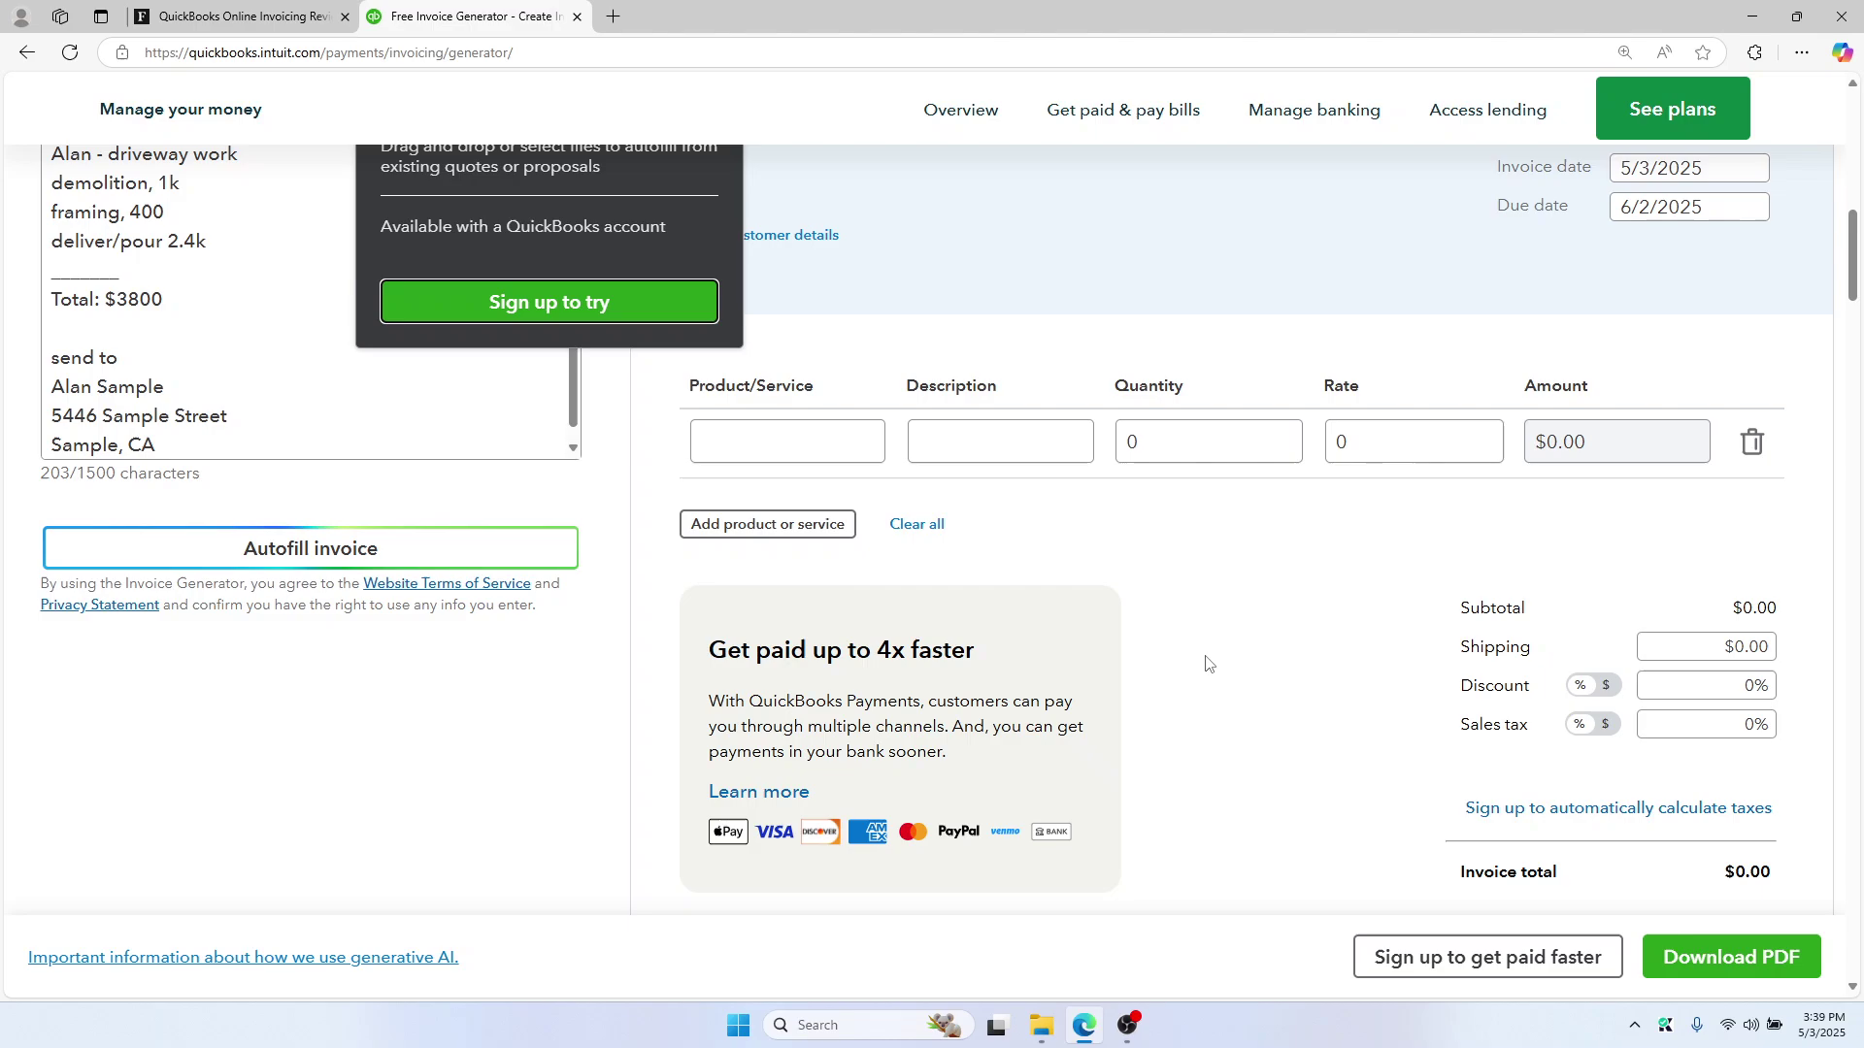
{"action": "scroll", "coordinate": [1169, 450], "scroll_direction": "down", "scroll_amount": 2}
{"action": "scroll", "coordinate": [1168, 451], "scroll_direction": "down", "scroll_amount": 2}
{"action": "scroll", "coordinate": [1019, 510], "scroll_direction": "down", "scroll_amount": 2}
{"action": "scroll", "coordinate": [1442, 509], "scroll_direction": "down", "scroll_amount": 1}
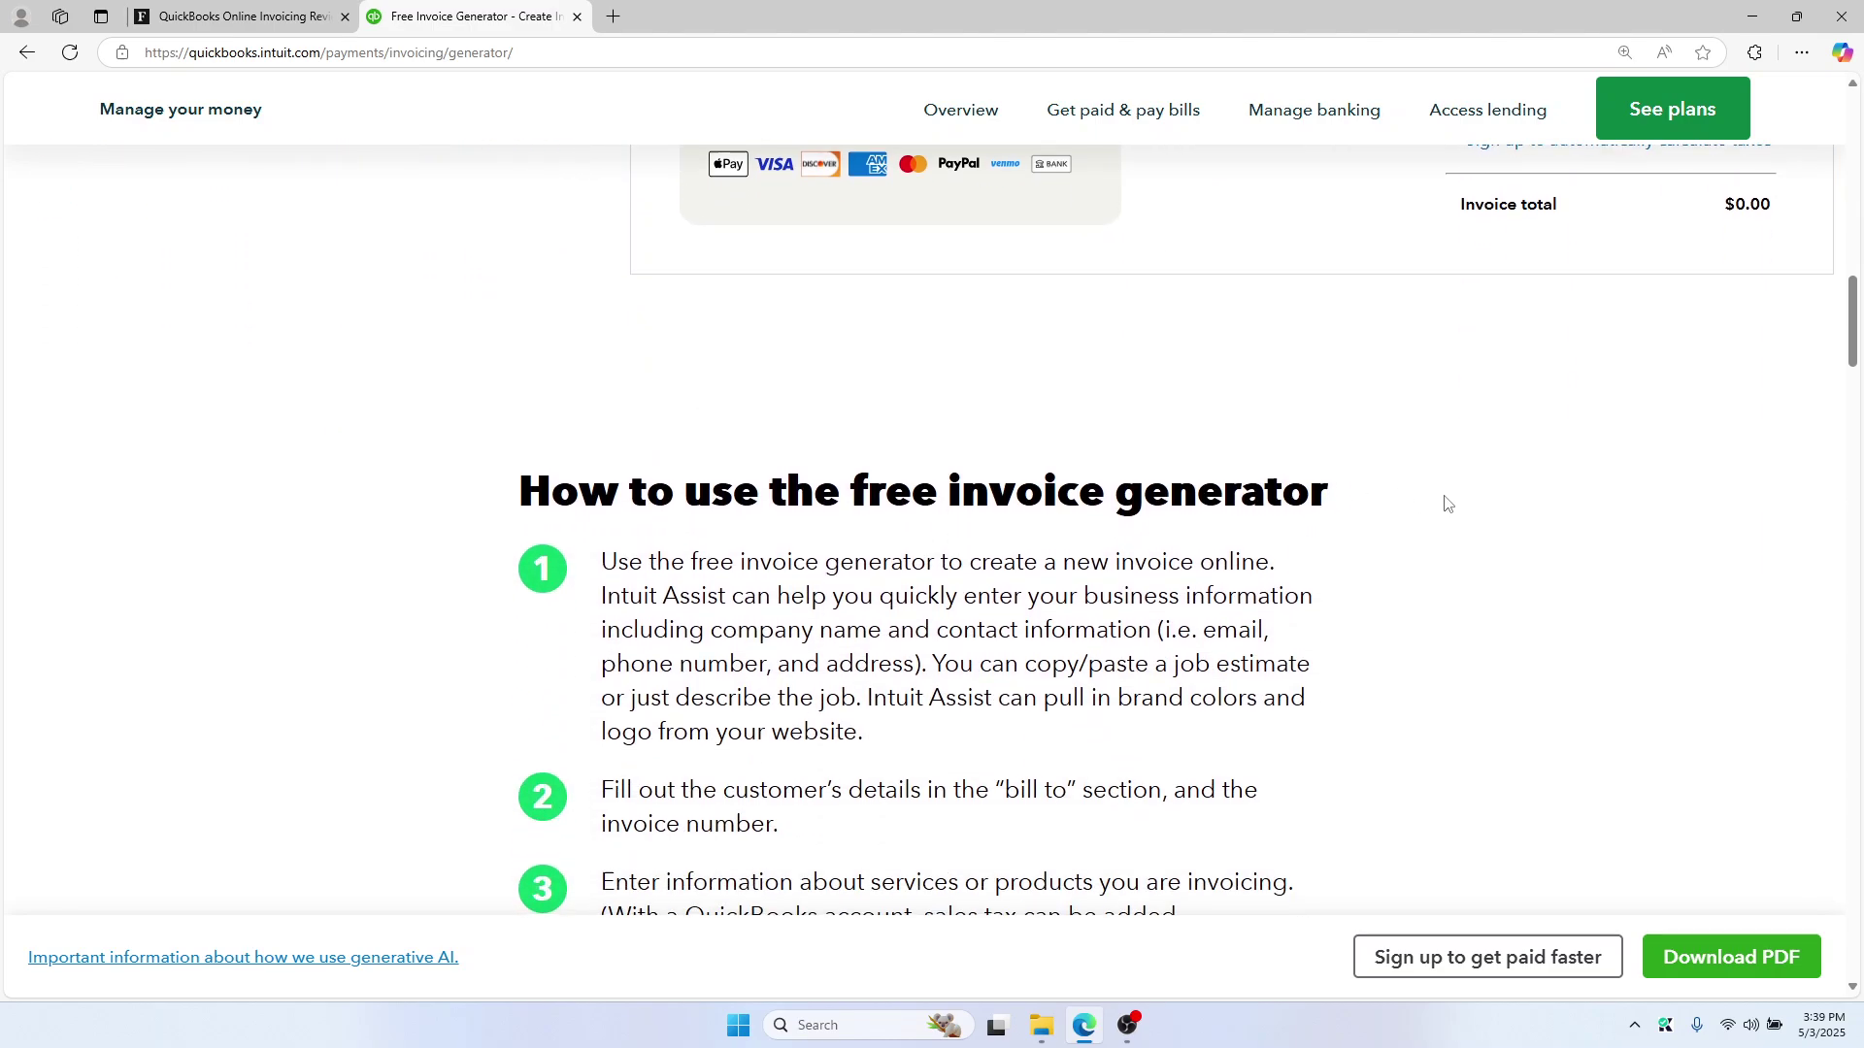
{"action": "scroll", "coordinate": [1457, 495], "scroll_direction": "down", "scroll_amount": 1}
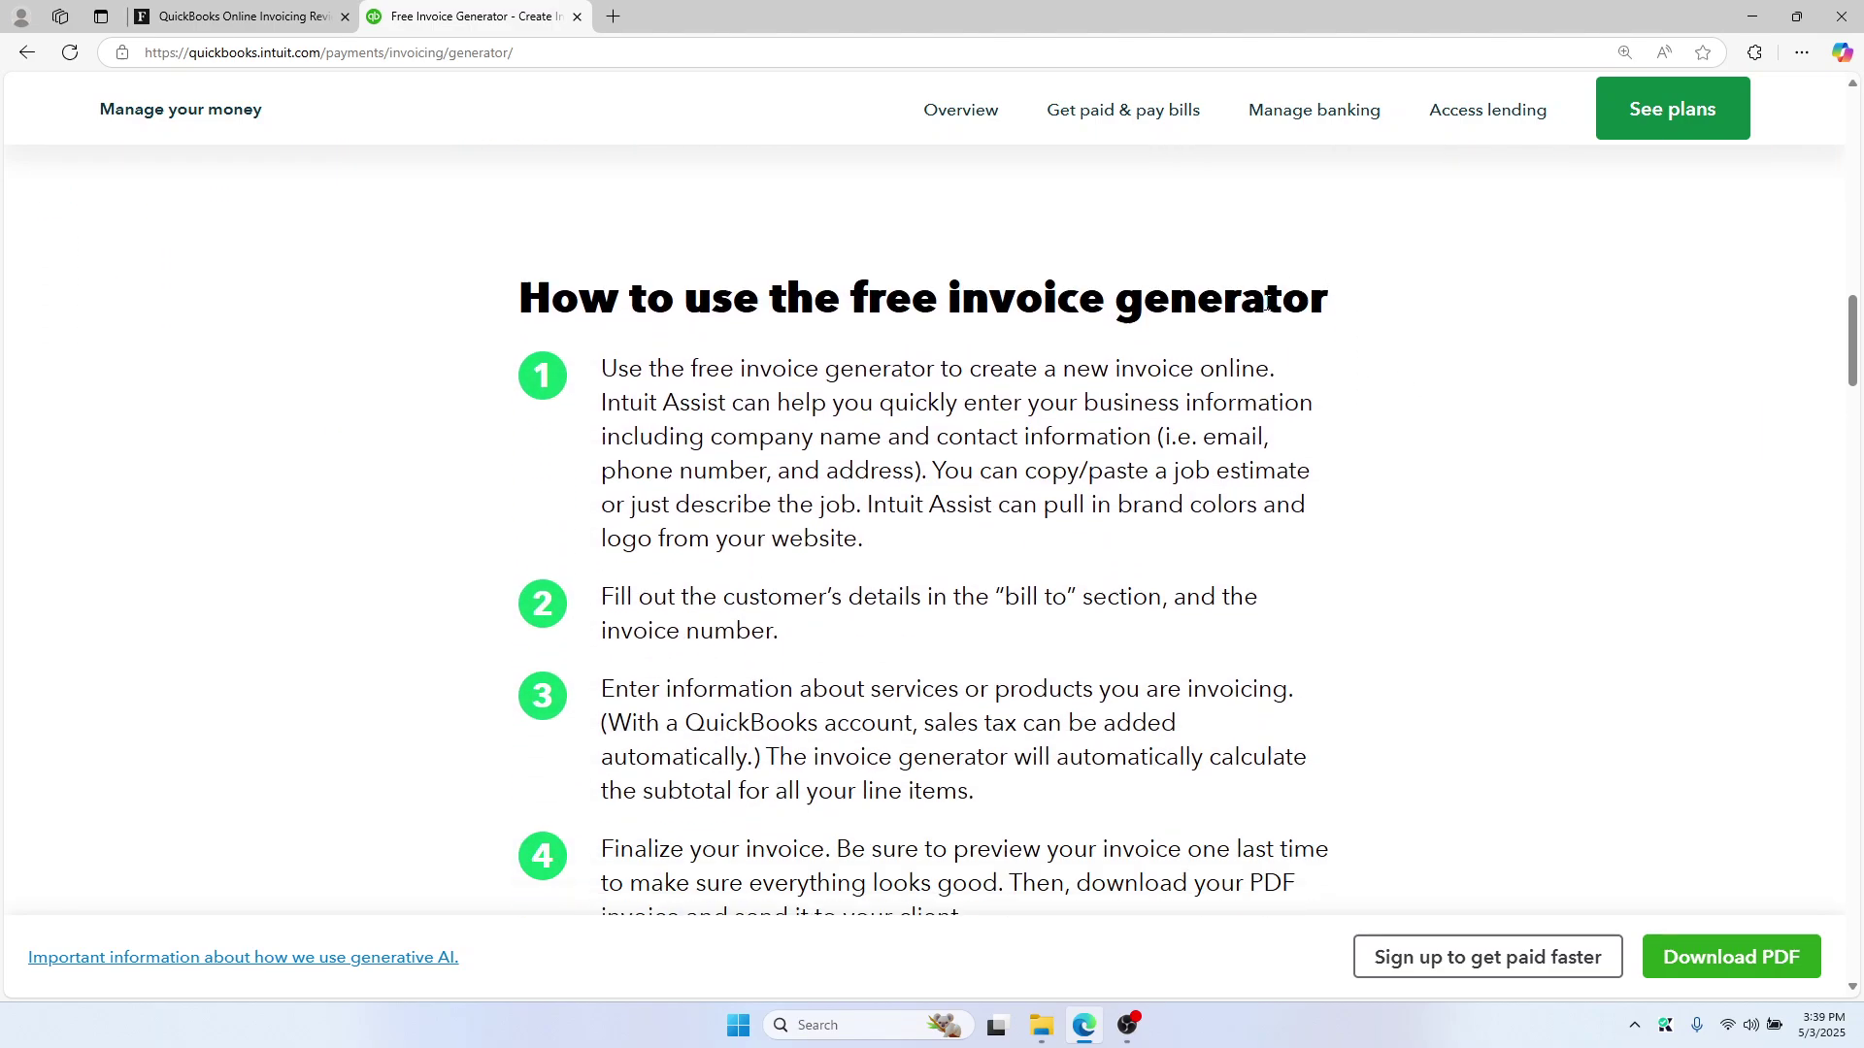
{"action": "left_click", "coordinate": [240, 17]}
{"action": "scroll", "coordinate": [842, 509], "scroll_direction": "down", "scroll_amount": 3}
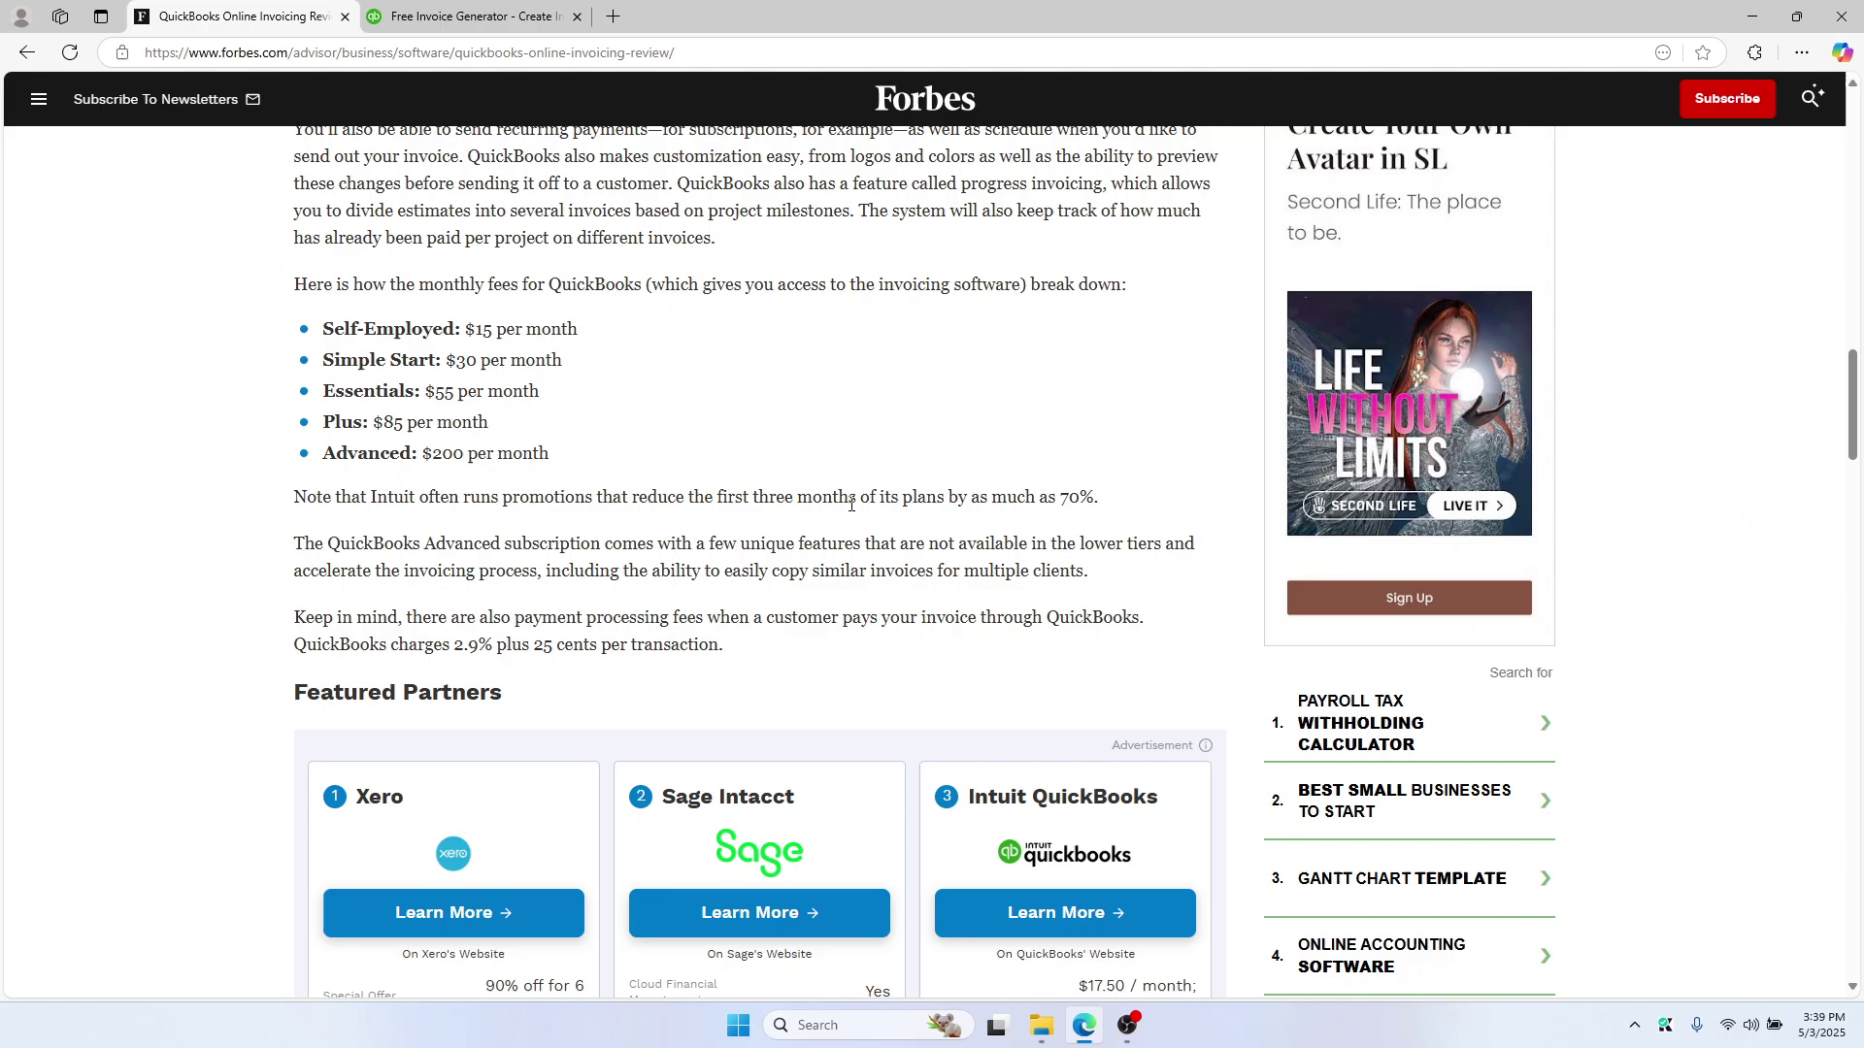
{"action": "scroll", "coordinate": [859, 493], "scroll_direction": "down", "scroll_amount": 4}
{"action": "scroll", "coordinate": [859, 494], "scroll_direction": "down", "scroll_amount": 3}
{"action": "scroll", "coordinate": [815, 510], "scroll_direction": "down", "scroll_amount": 2}
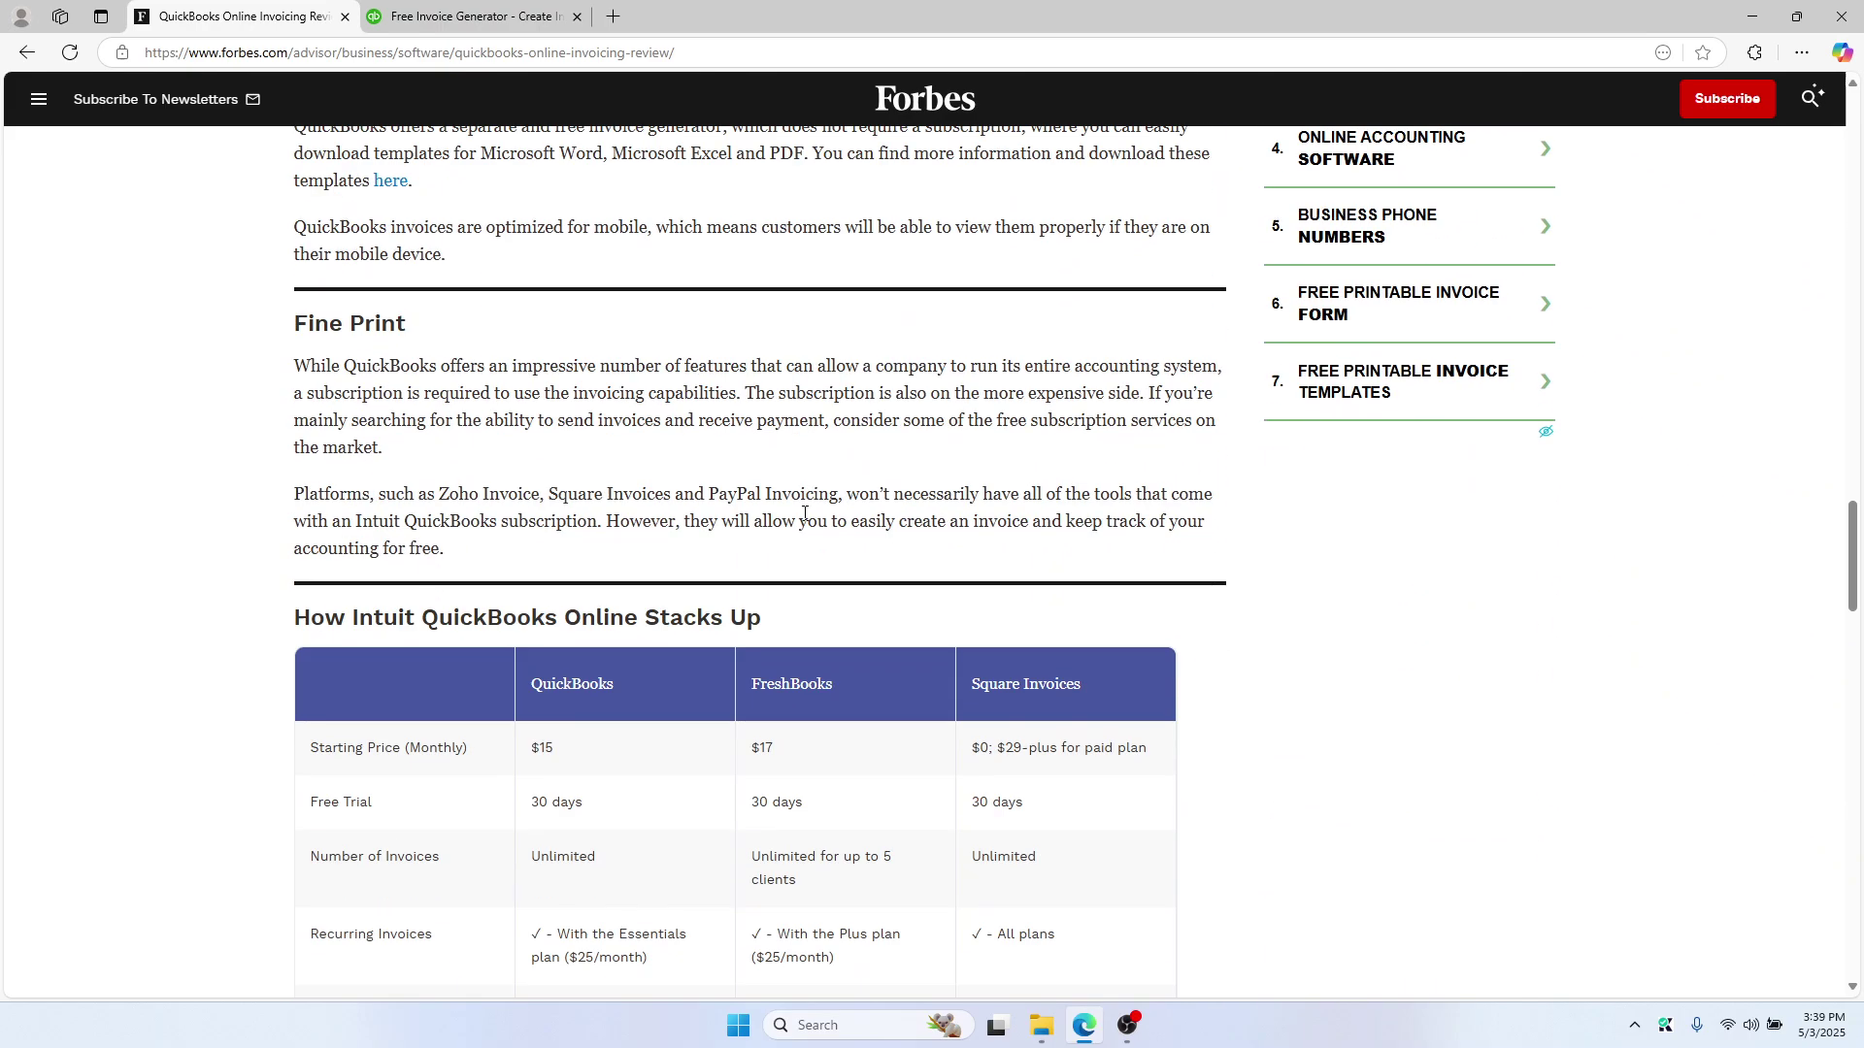
{"action": "scroll", "coordinate": [787, 533], "scroll_direction": "down", "scroll_amount": 3}
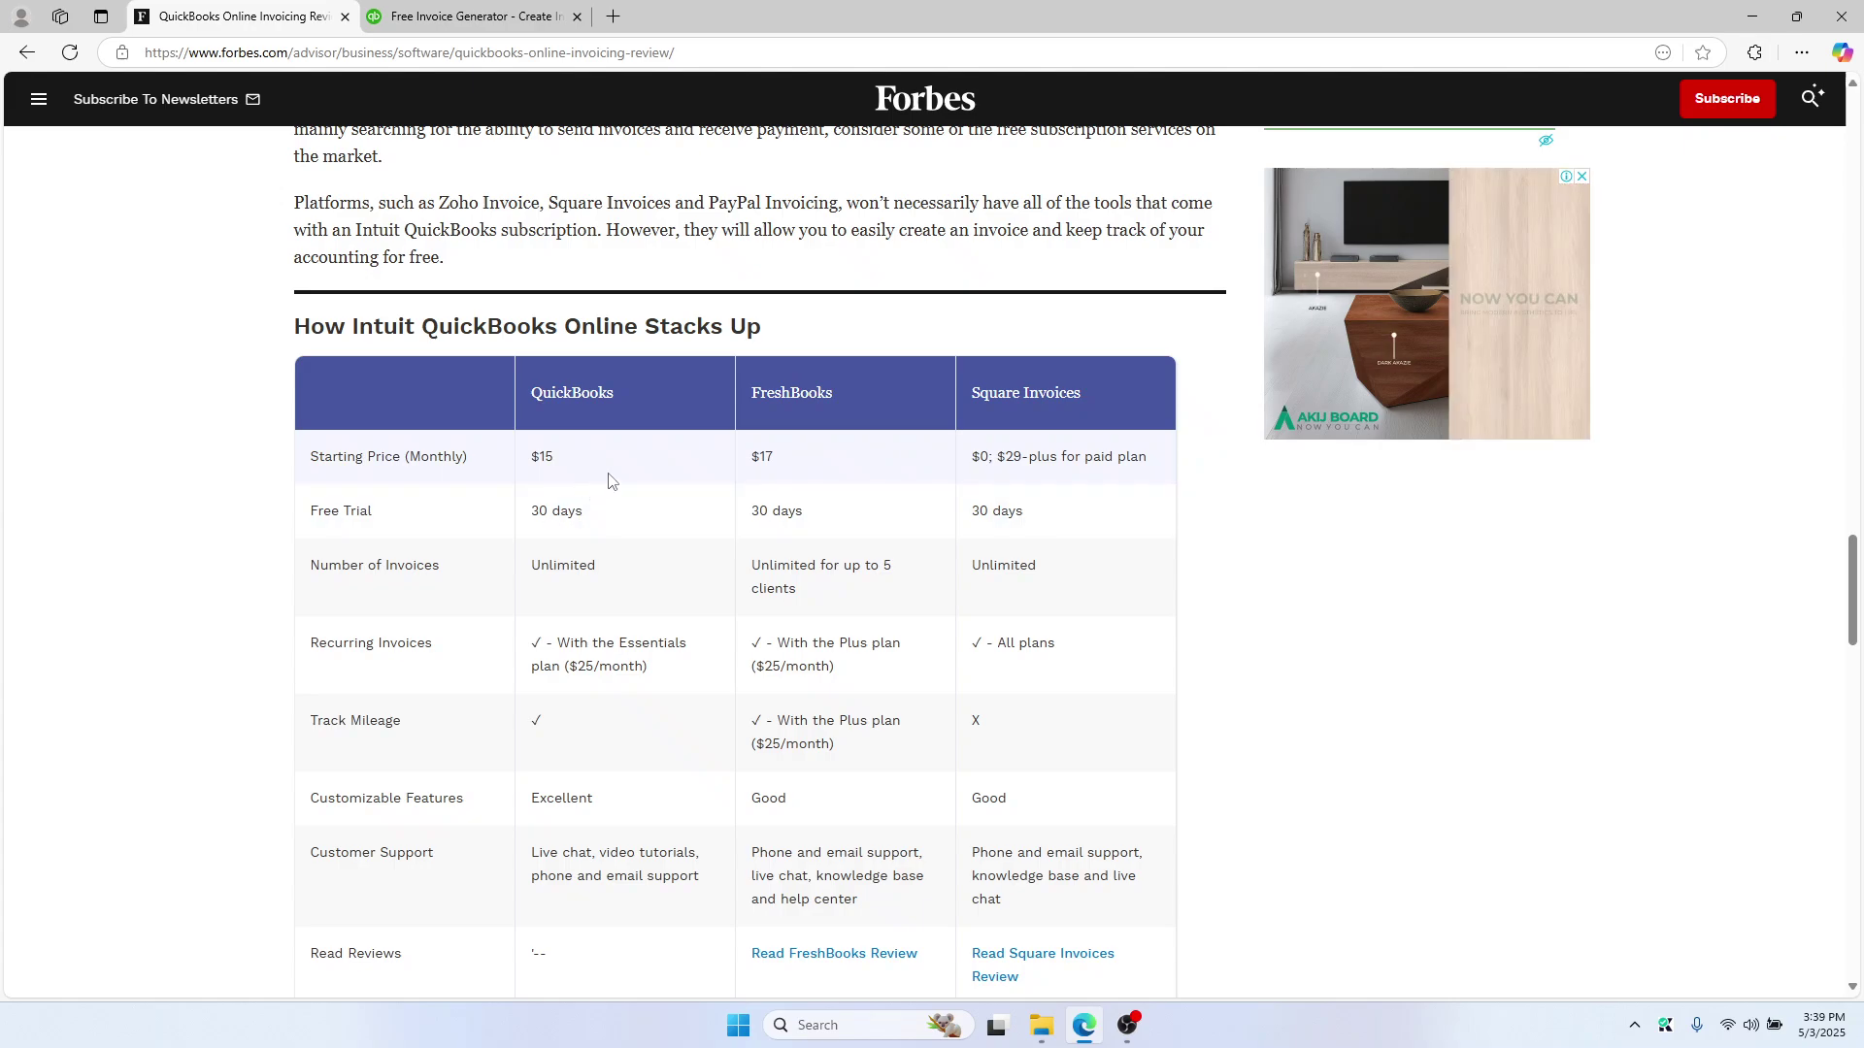
{"action": "scroll", "coordinate": [608, 480], "scroll_direction": "down", "scroll_amount": 1}
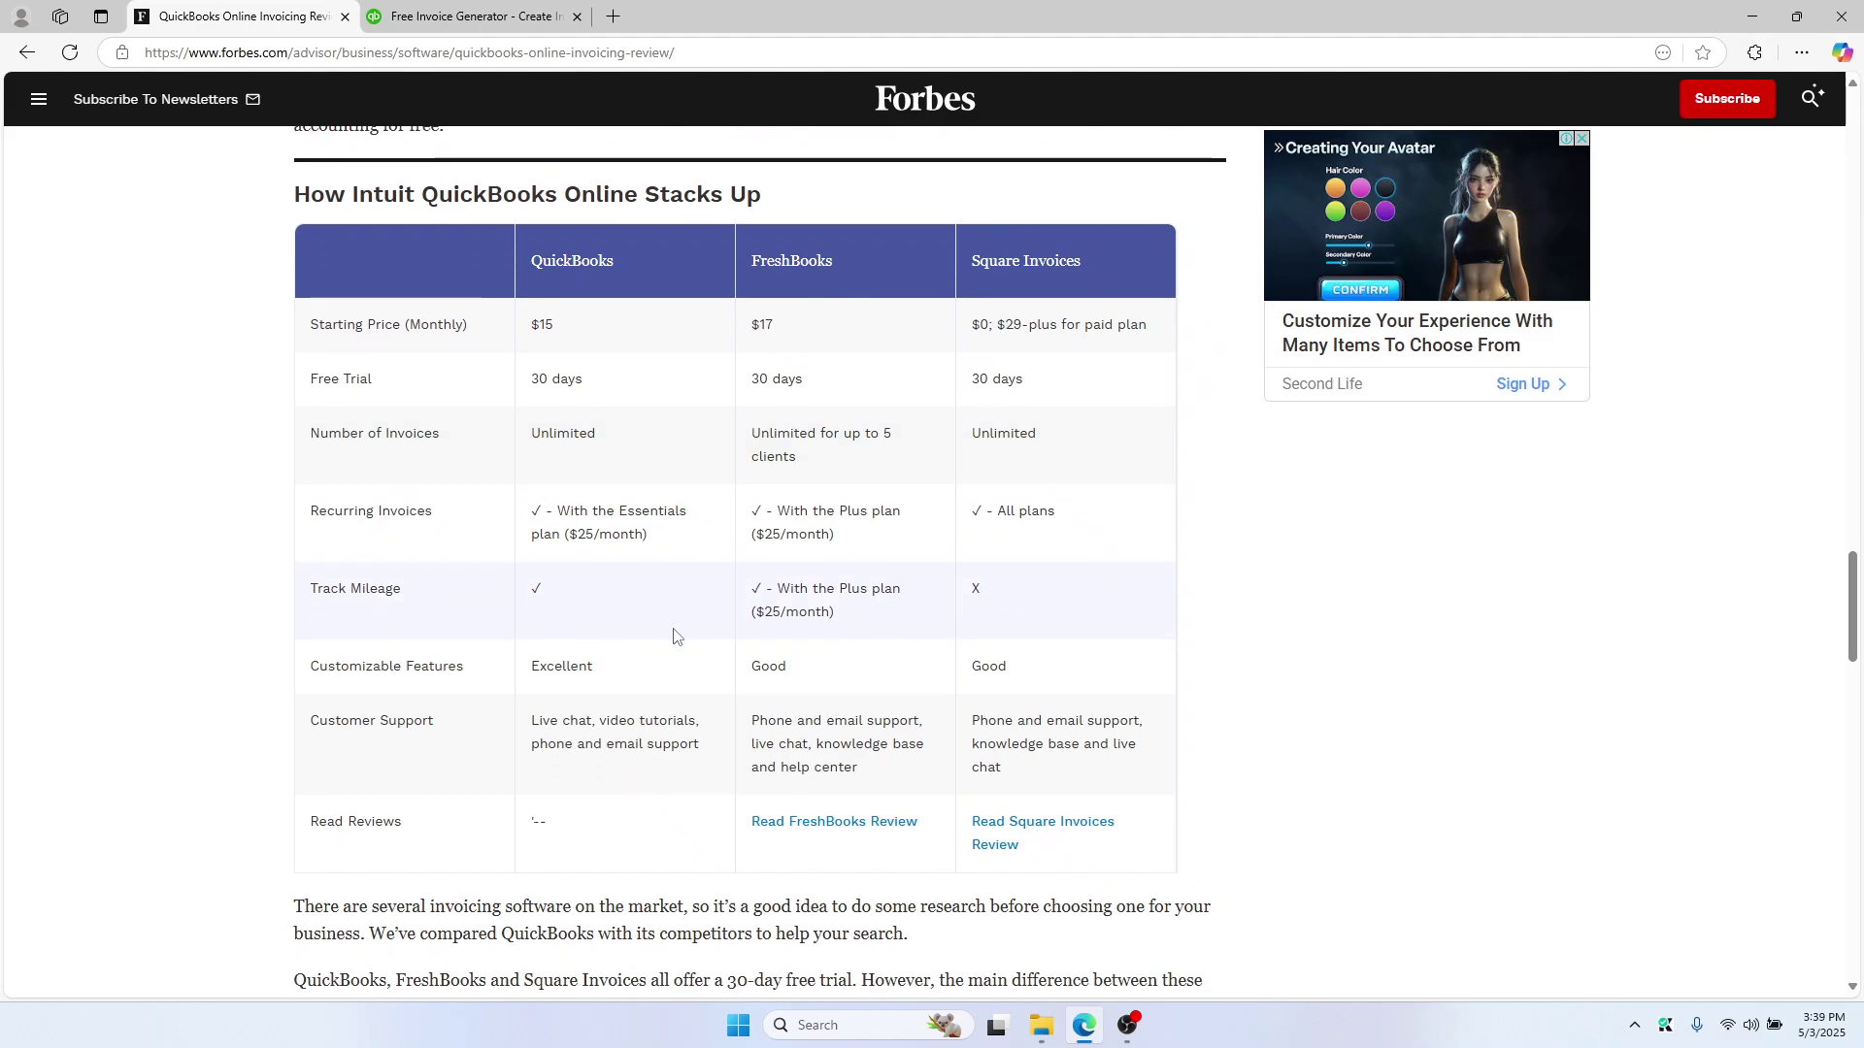
{"action": "scroll", "coordinate": [652, 485], "scroll_direction": "down", "scroll_amount": 1}
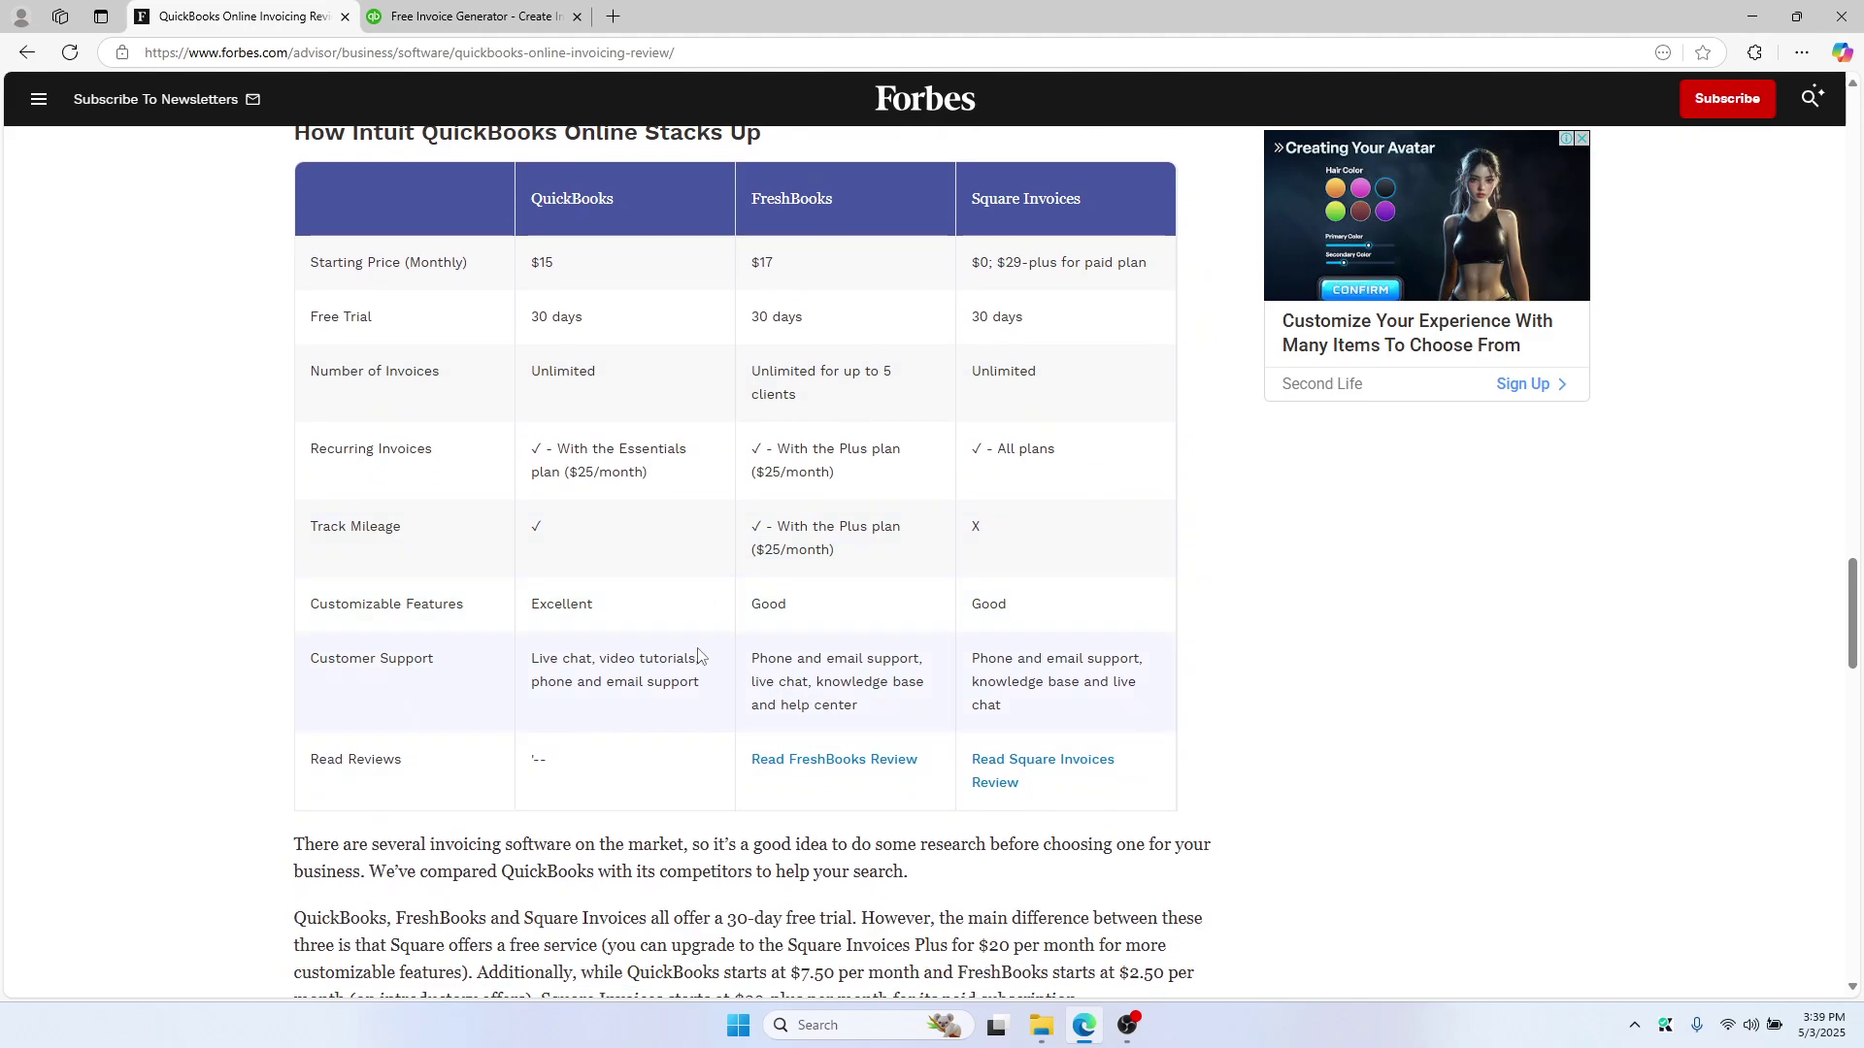
{"action": "scroll", "coordinate": [711, 655], "scroll_direction": "down", "scroll_amount": 2}
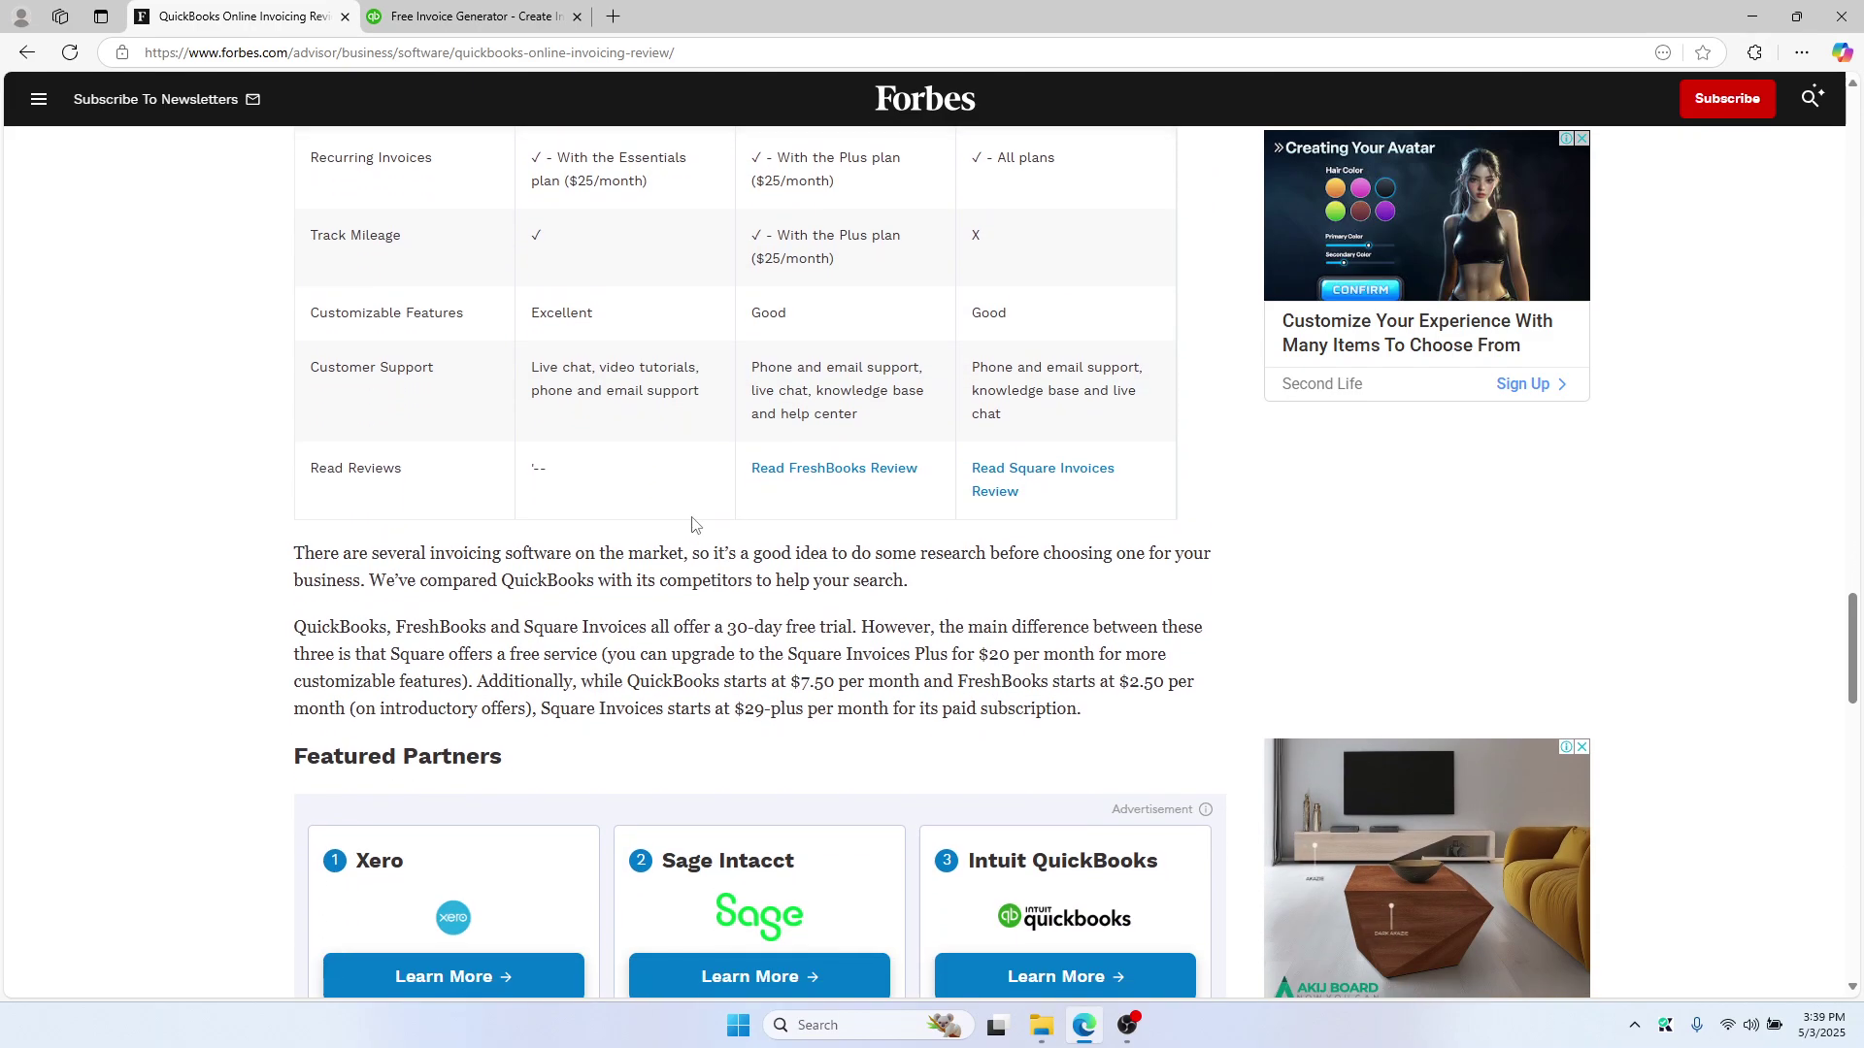
{"action": "scroll", "coordinate": [190, 519], "scroll_direction": "down", "scroll_amount": 2}
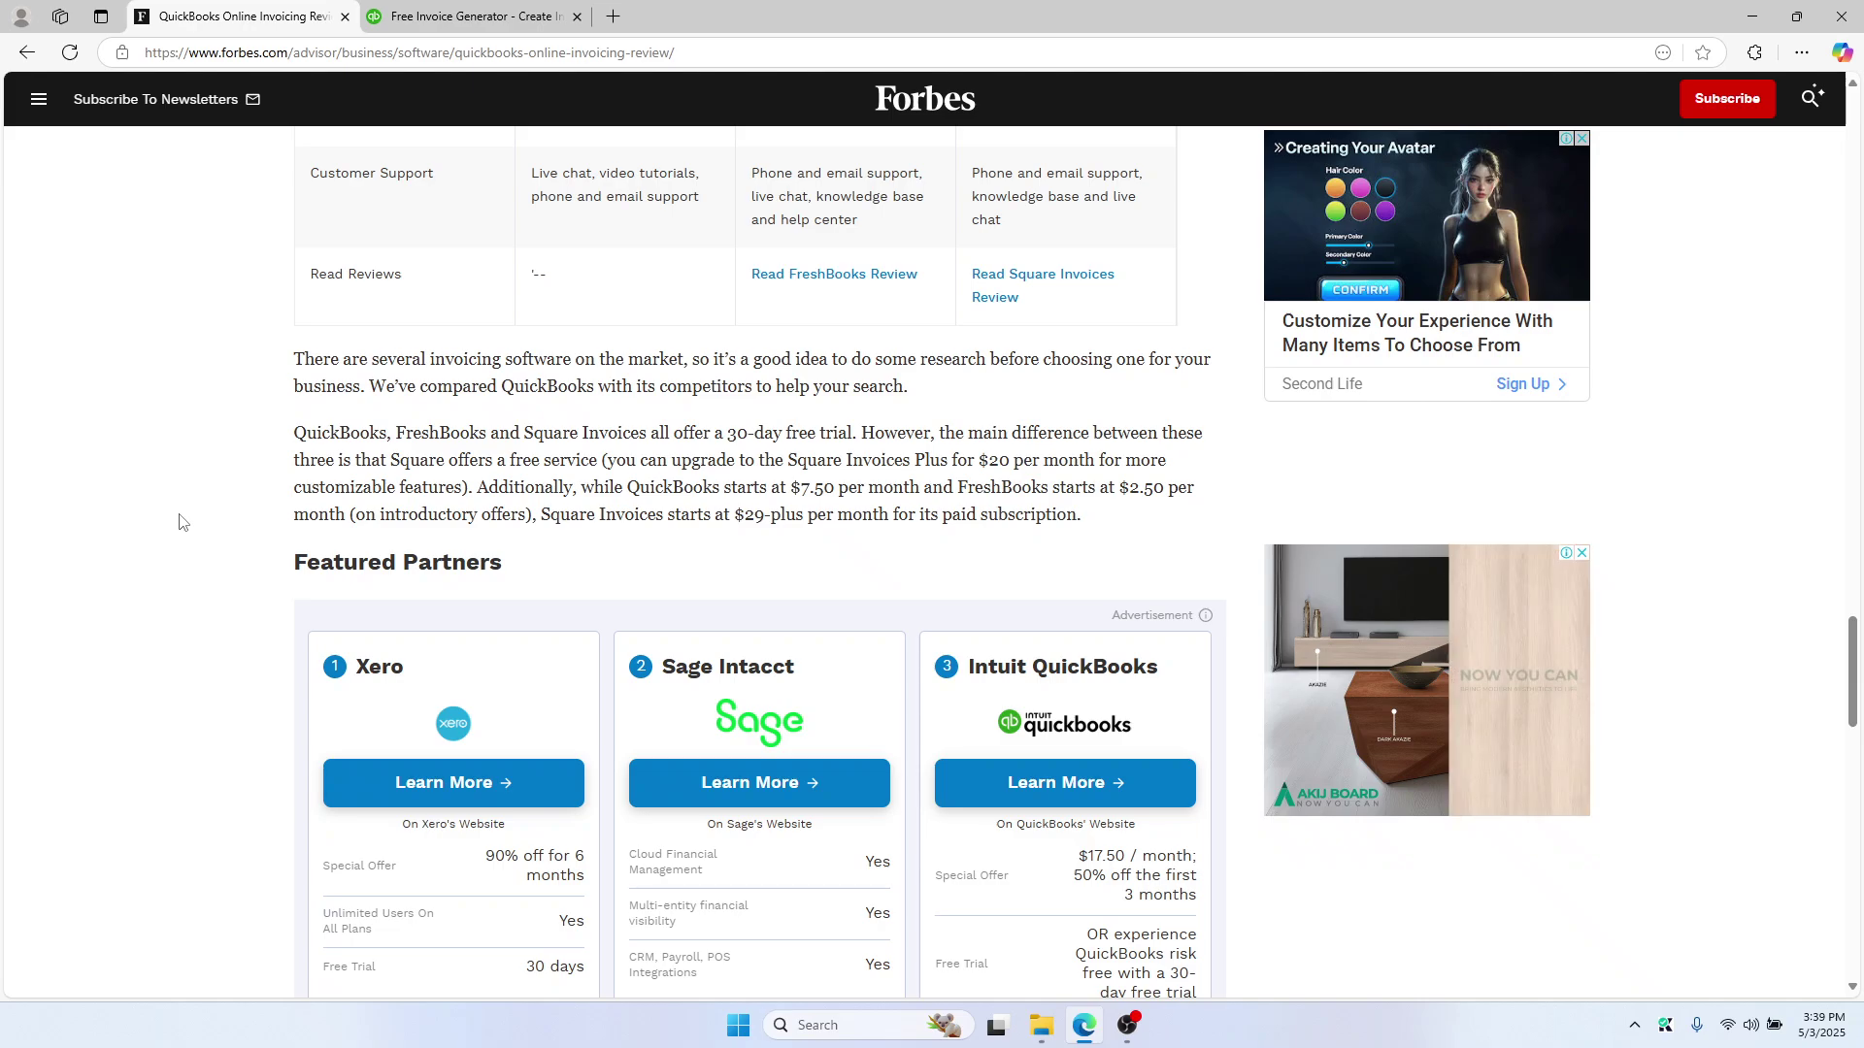
{"action": "scroll", "coordinate": [182, 519], "scroll_direction": "down", "scroll_amount": 1}
{"action": "scroll", "coordinate": [165, 531], "scroll_direction": "up", "scroll_amount": 2}
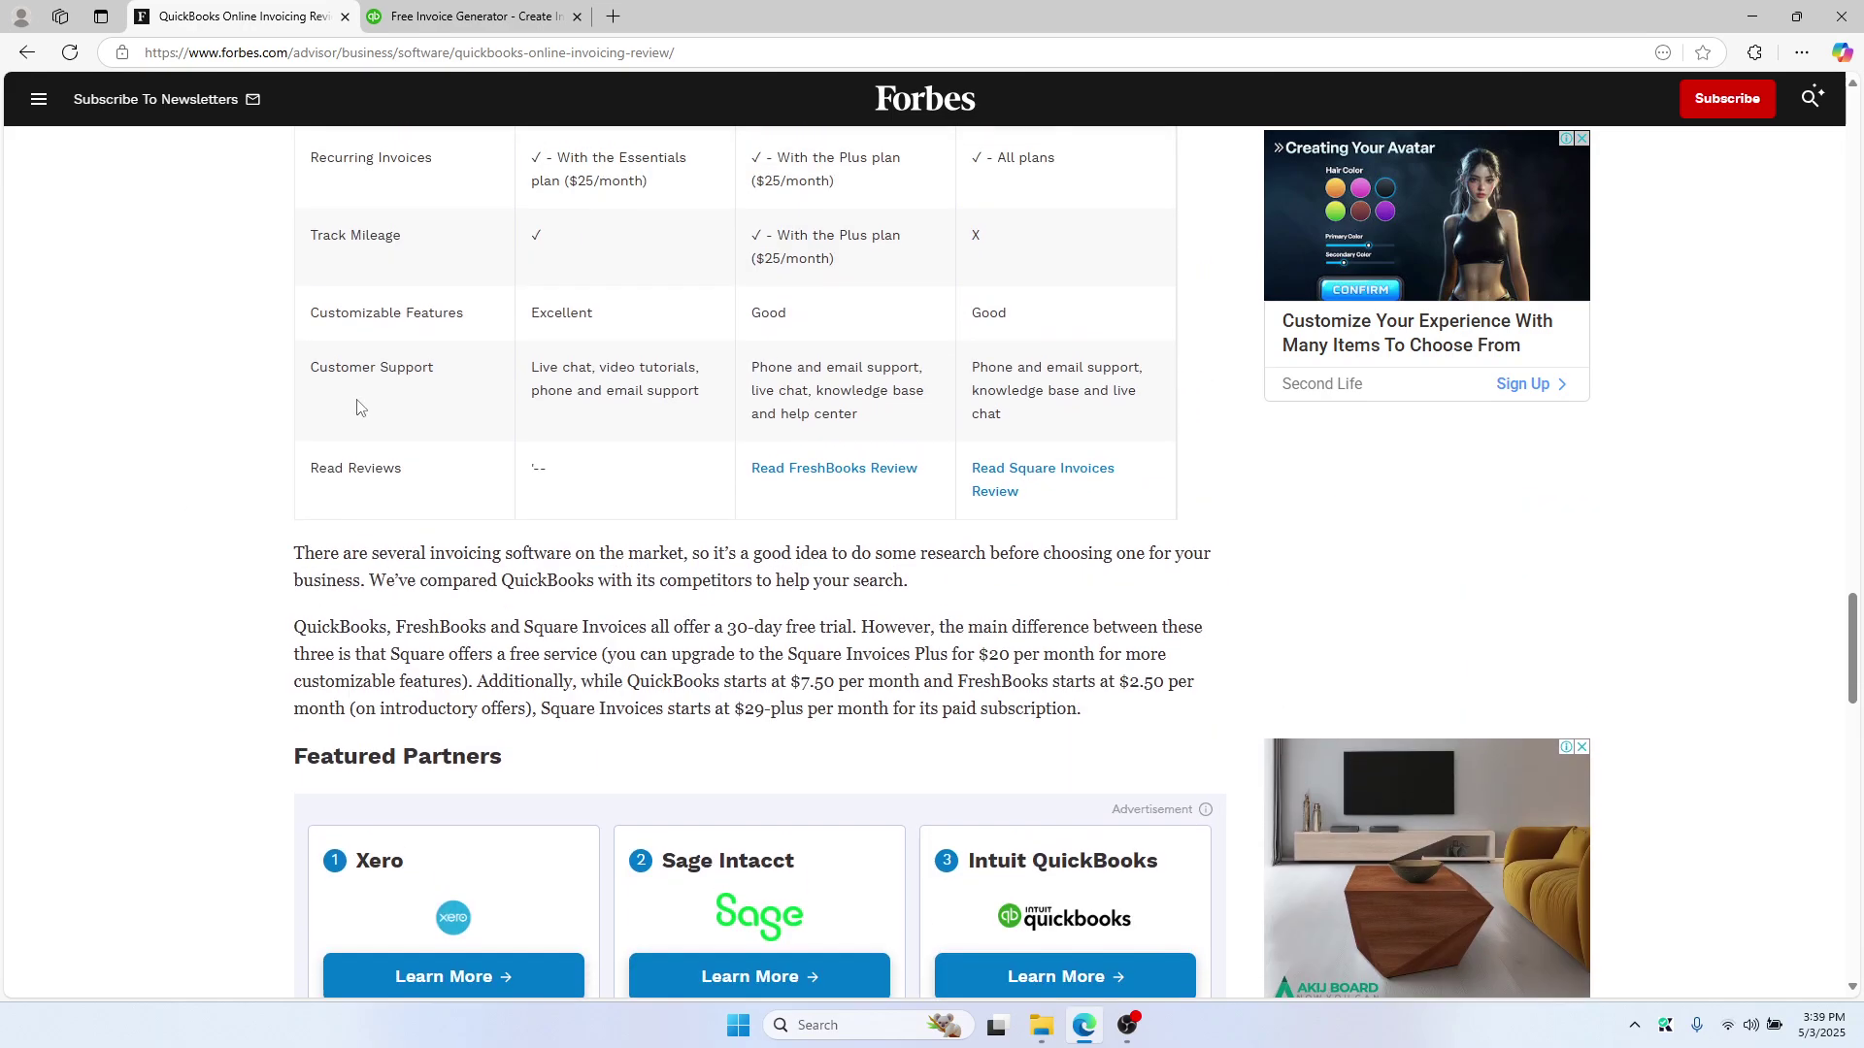
{"action": "left_click", "coordinate": [522, 18]}
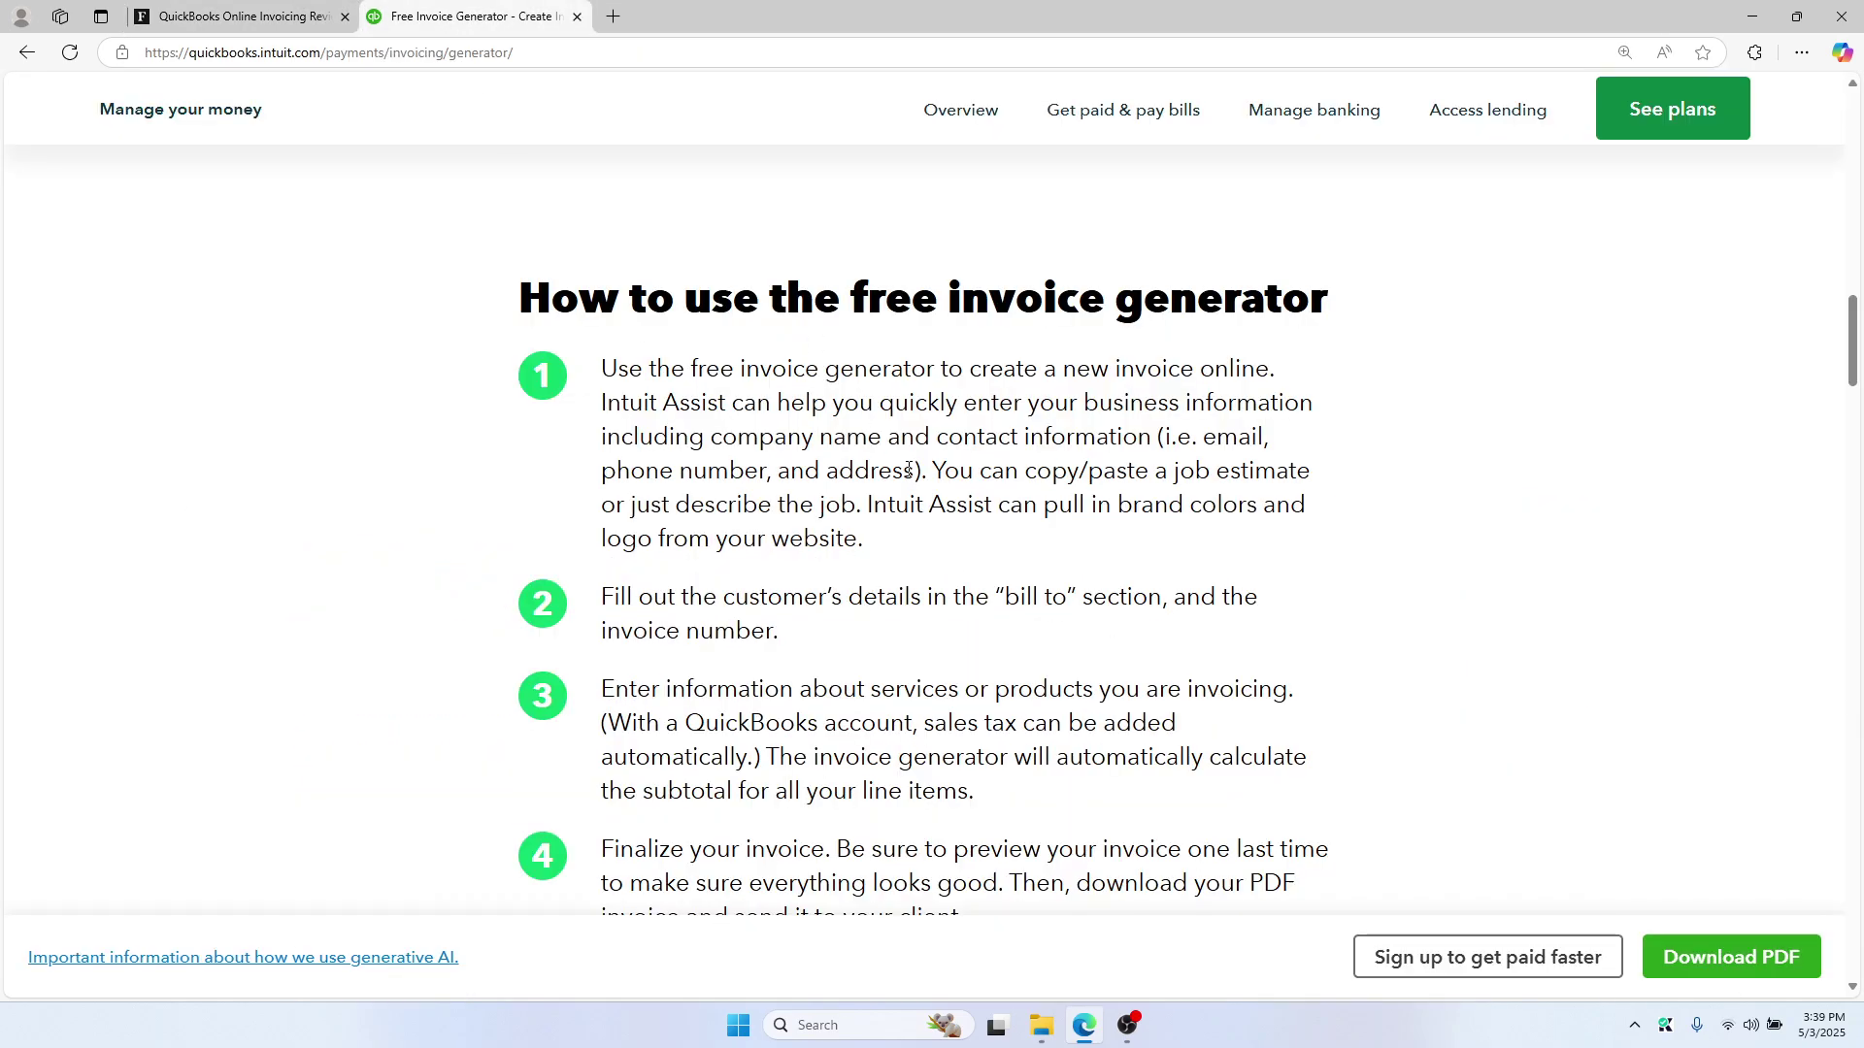
{"action": "left_click", "coordinate": [618, 14]}
{"action": "type", "text": "wav"}
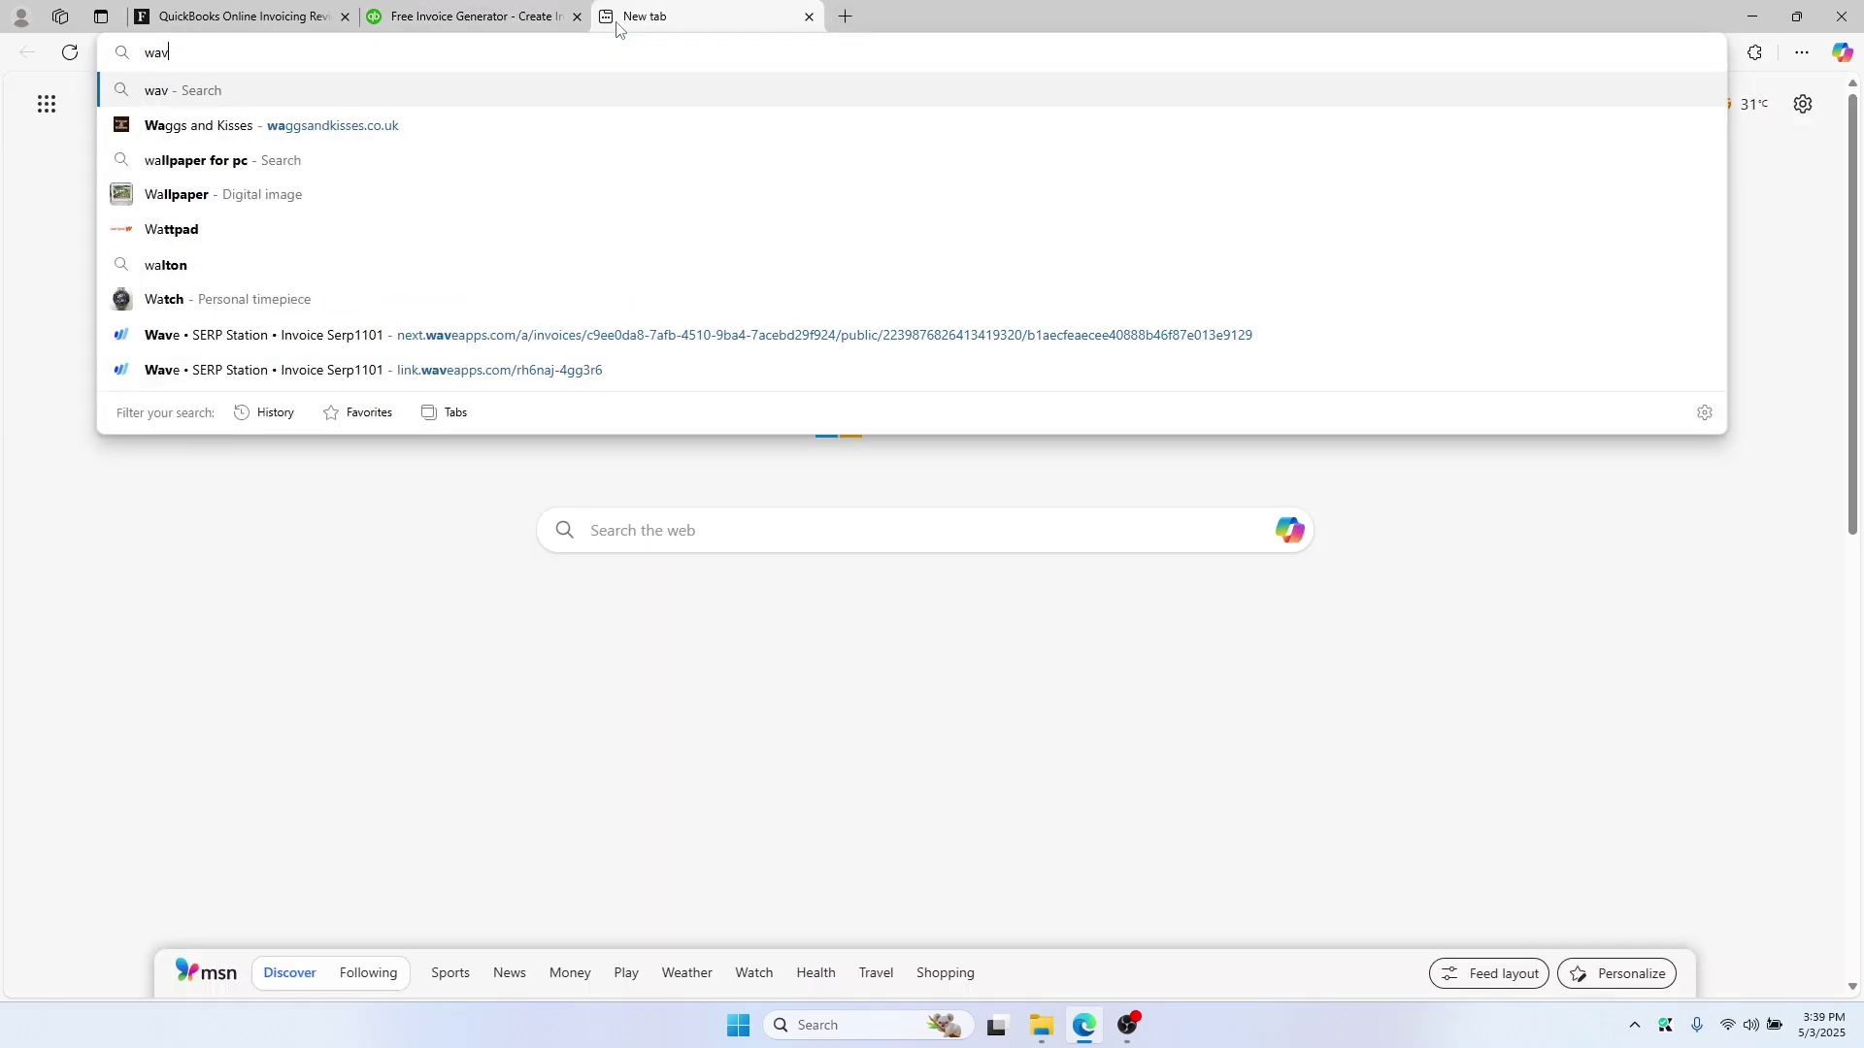
{"action": "type", "text": "e apps"}
{"action": "key", "text": "Return"}
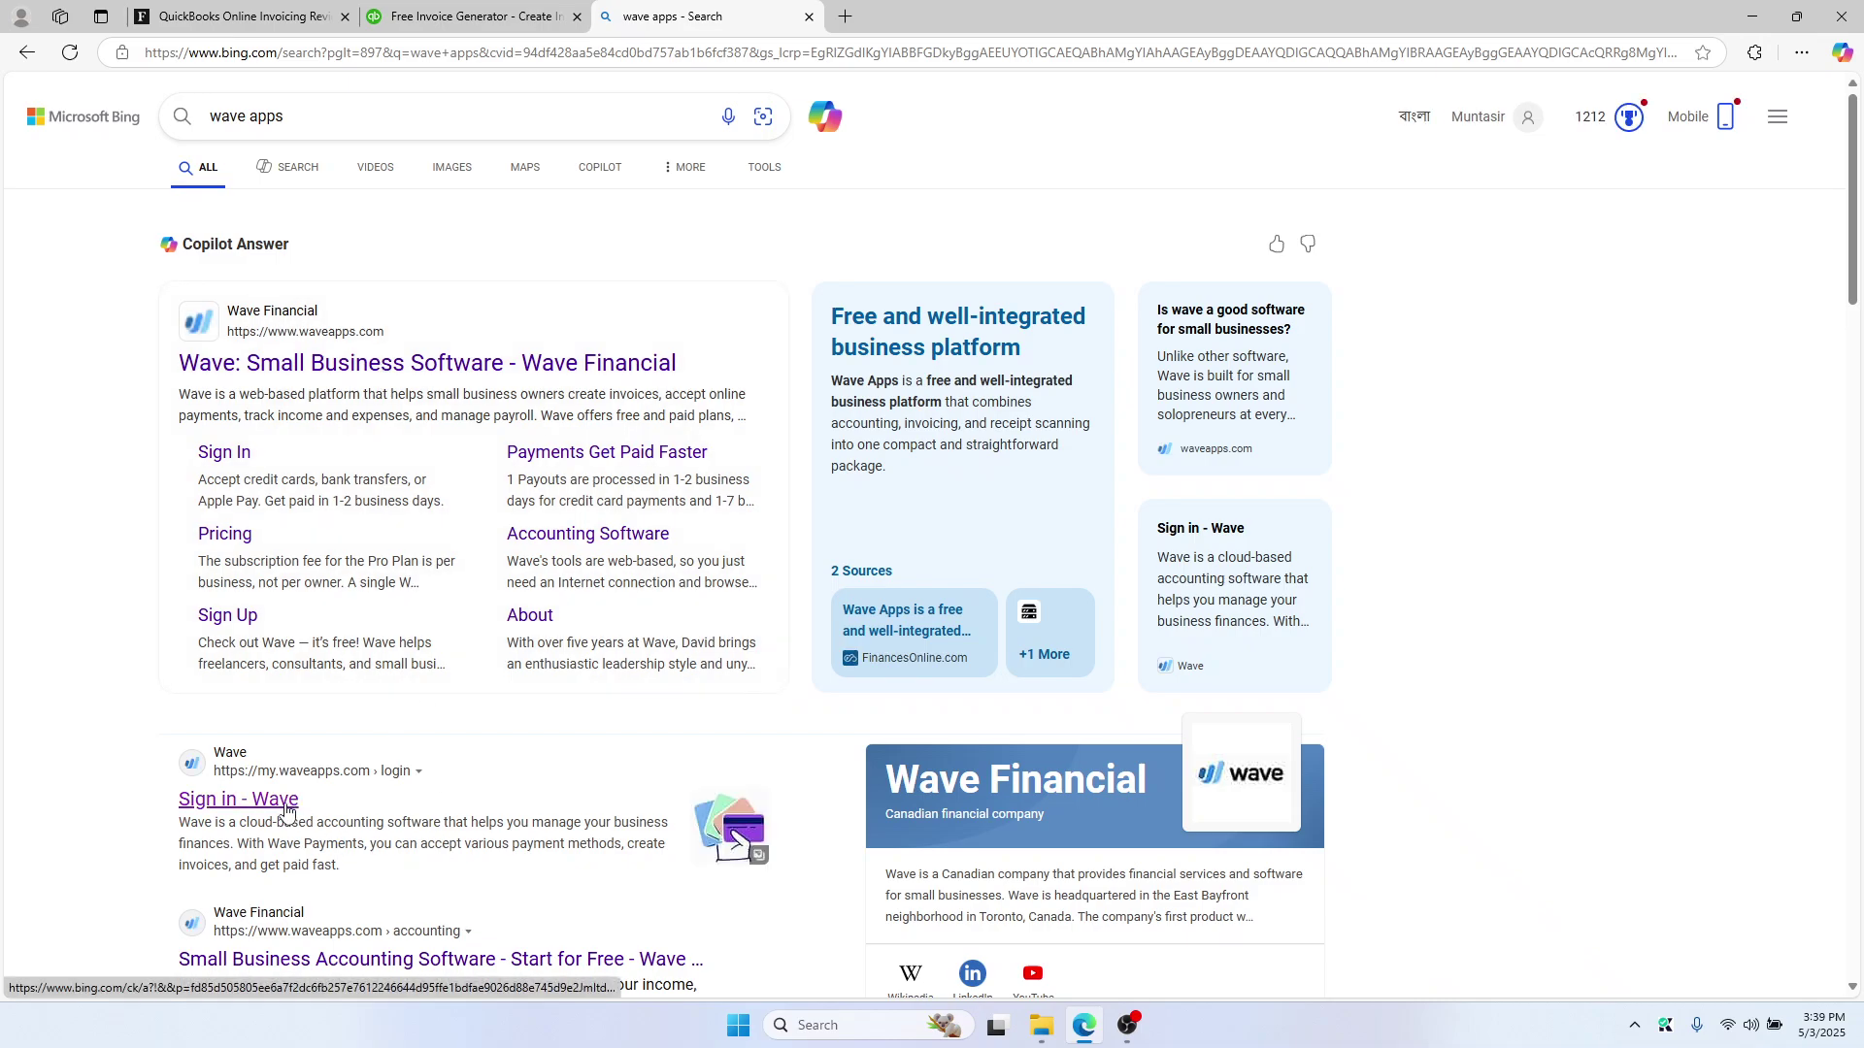
{"action": "left_click", "coordinate": [237, 798]}
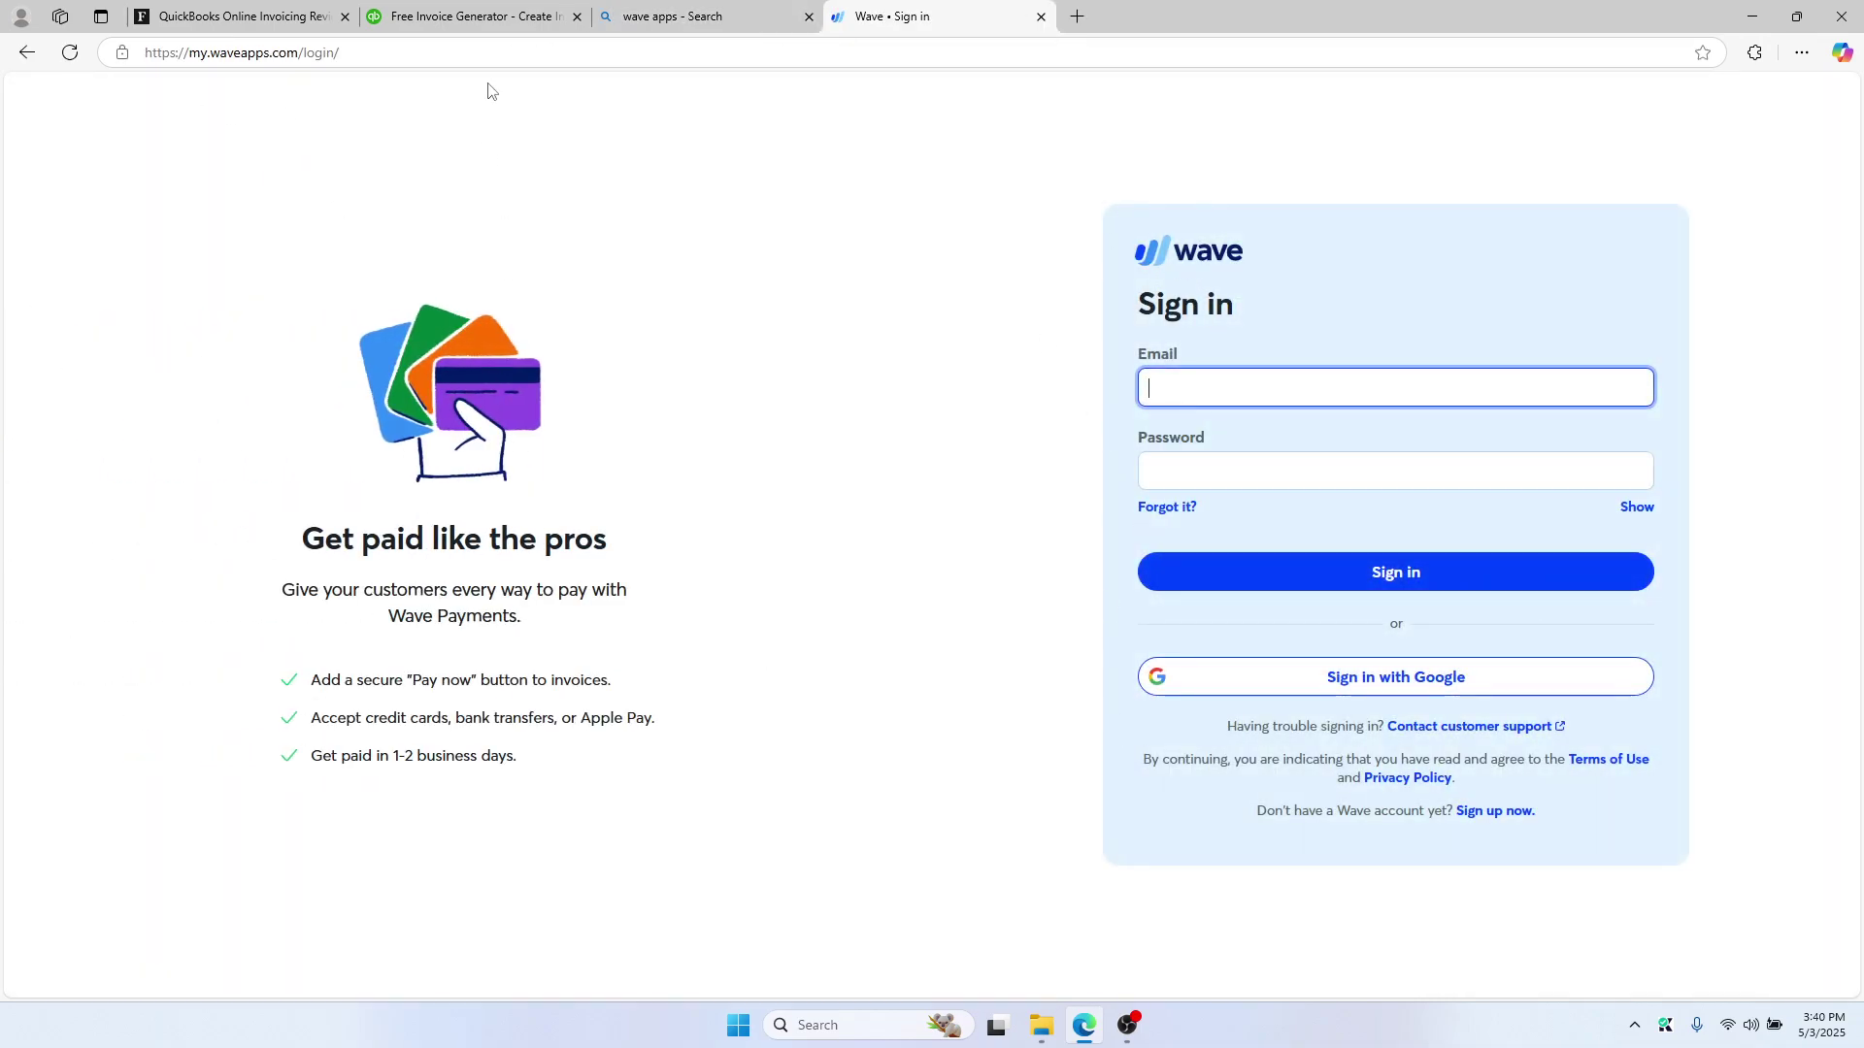
{"action": "left_click", "coordinate": [700, 16]}
{"action": "scroll", "coordinate": [817, 359], "scroll_direction": "down", "scroll_amount": 3}
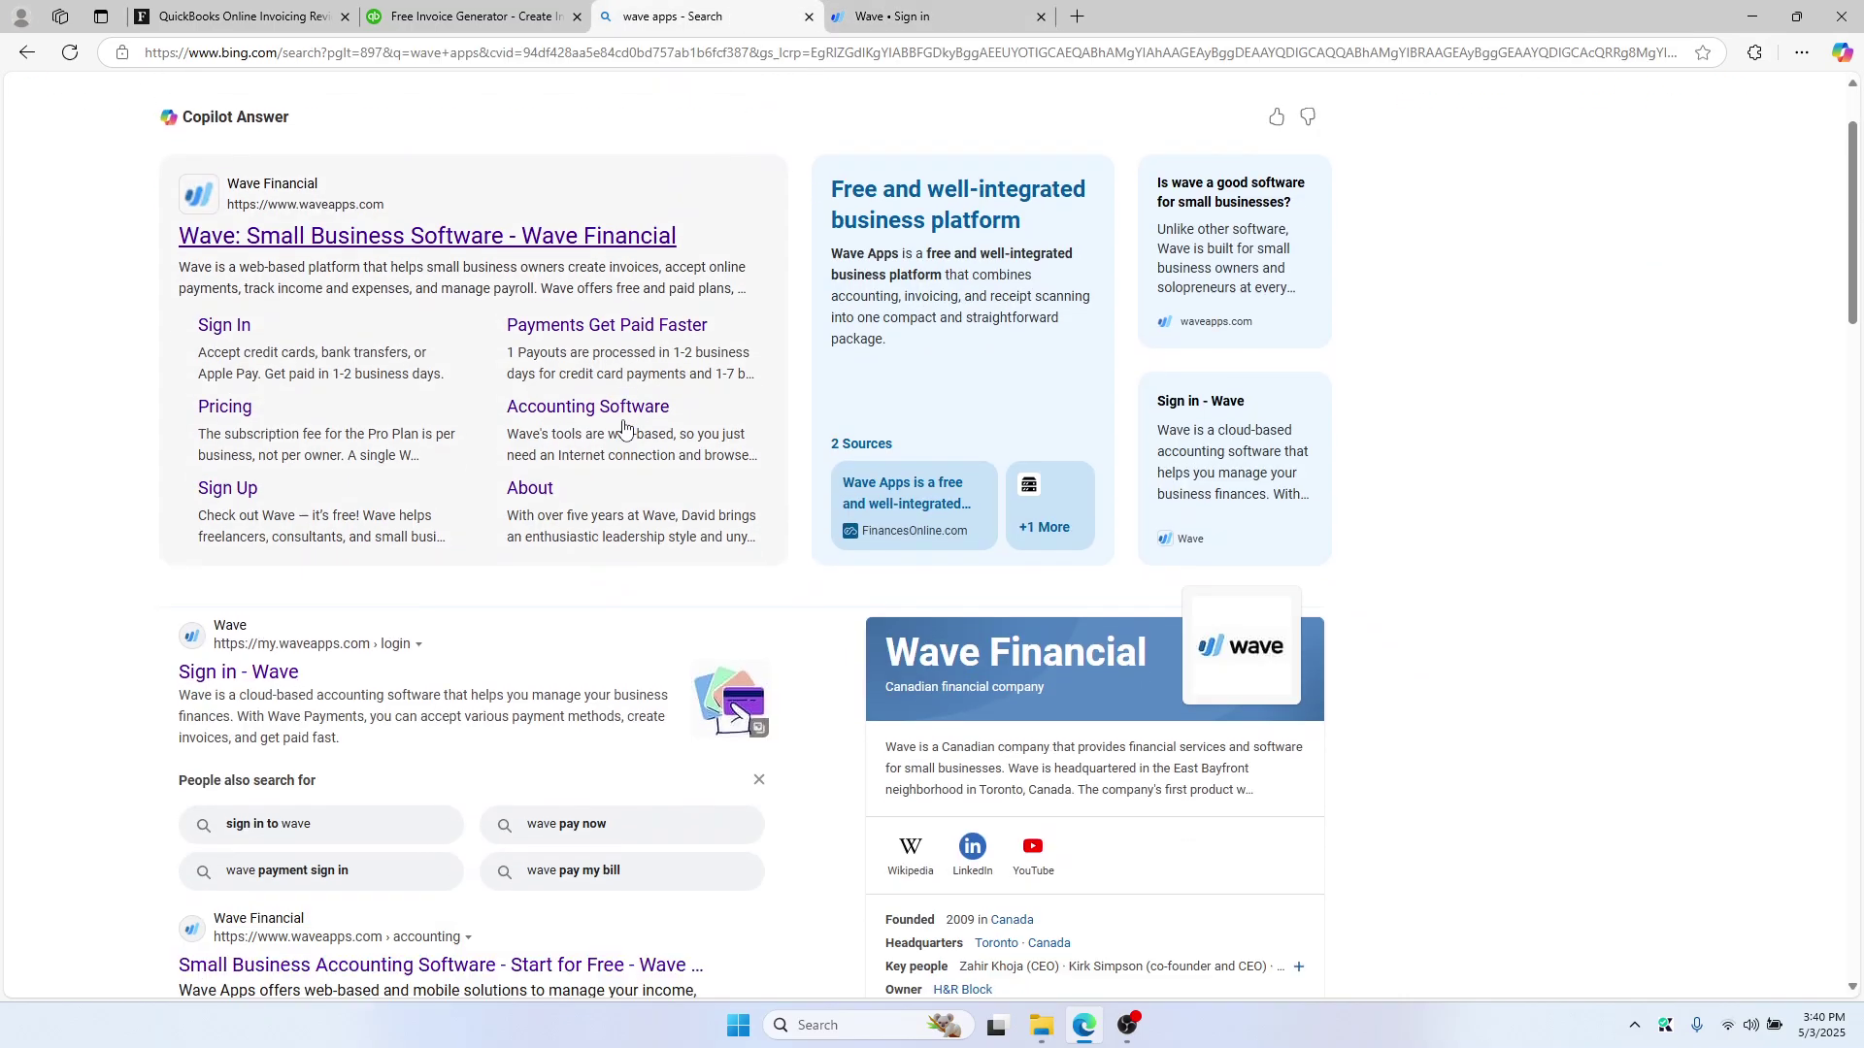
{"action": "scroll", "coordinate": [978, 309], "scroll_direction": "down", "scroll_amount": 4}
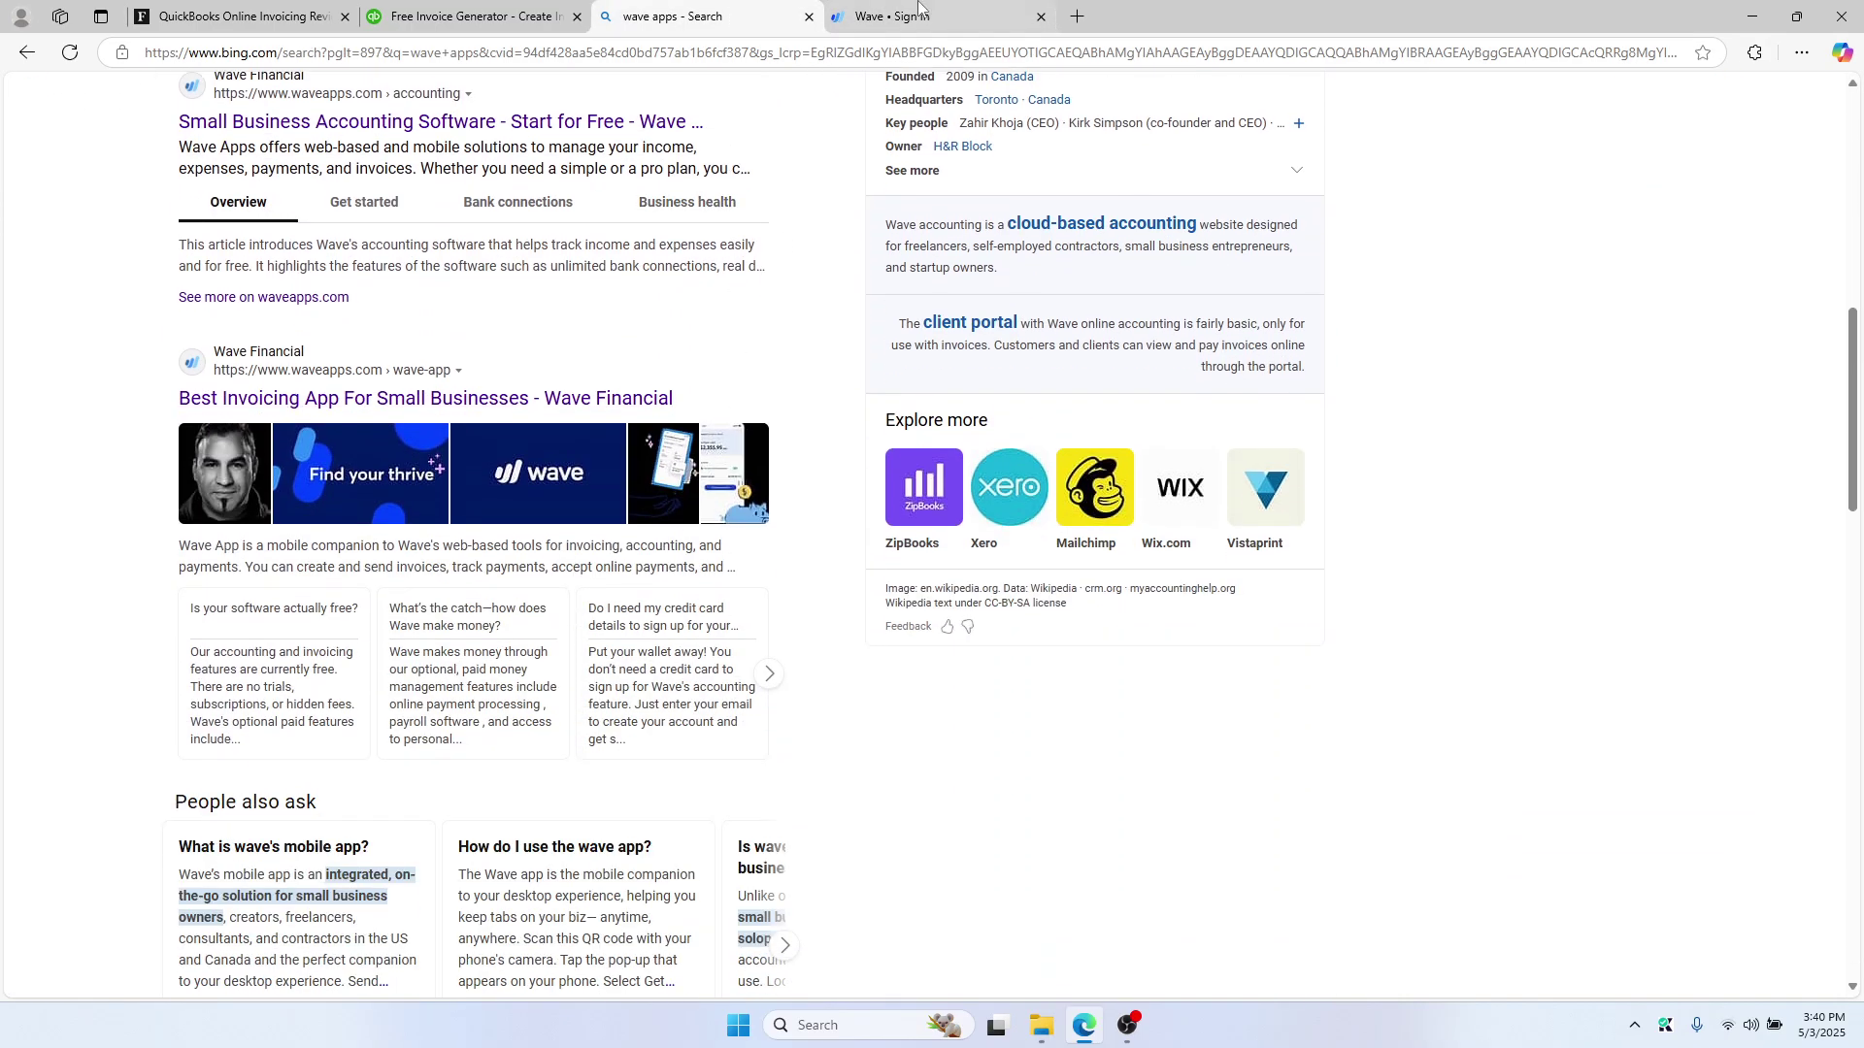
{"action": "left_click", "coordinate": [810, 17]}
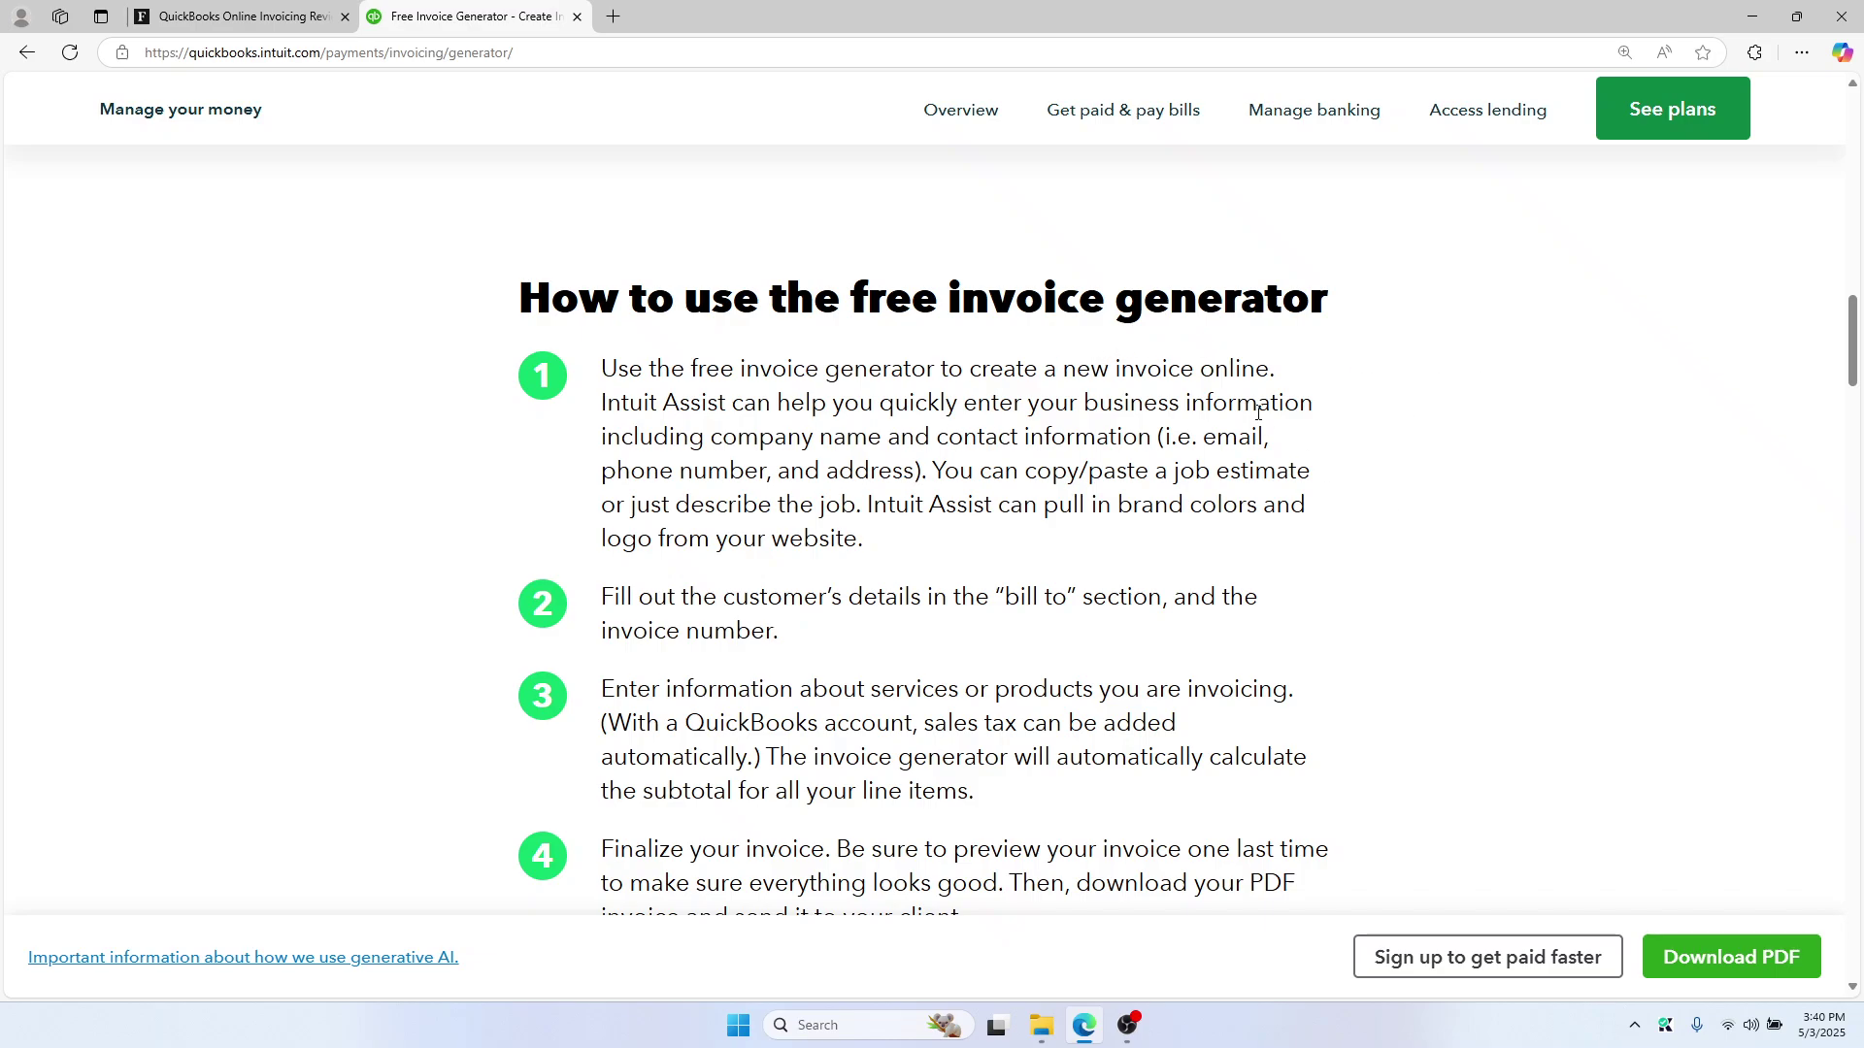
Search Bing for 'square invoices' in a new tab, then go back to the Forbes review.
{"action": "left_click", "coordinate": [613, 17]}
{"action": "type", "text": "square i"}
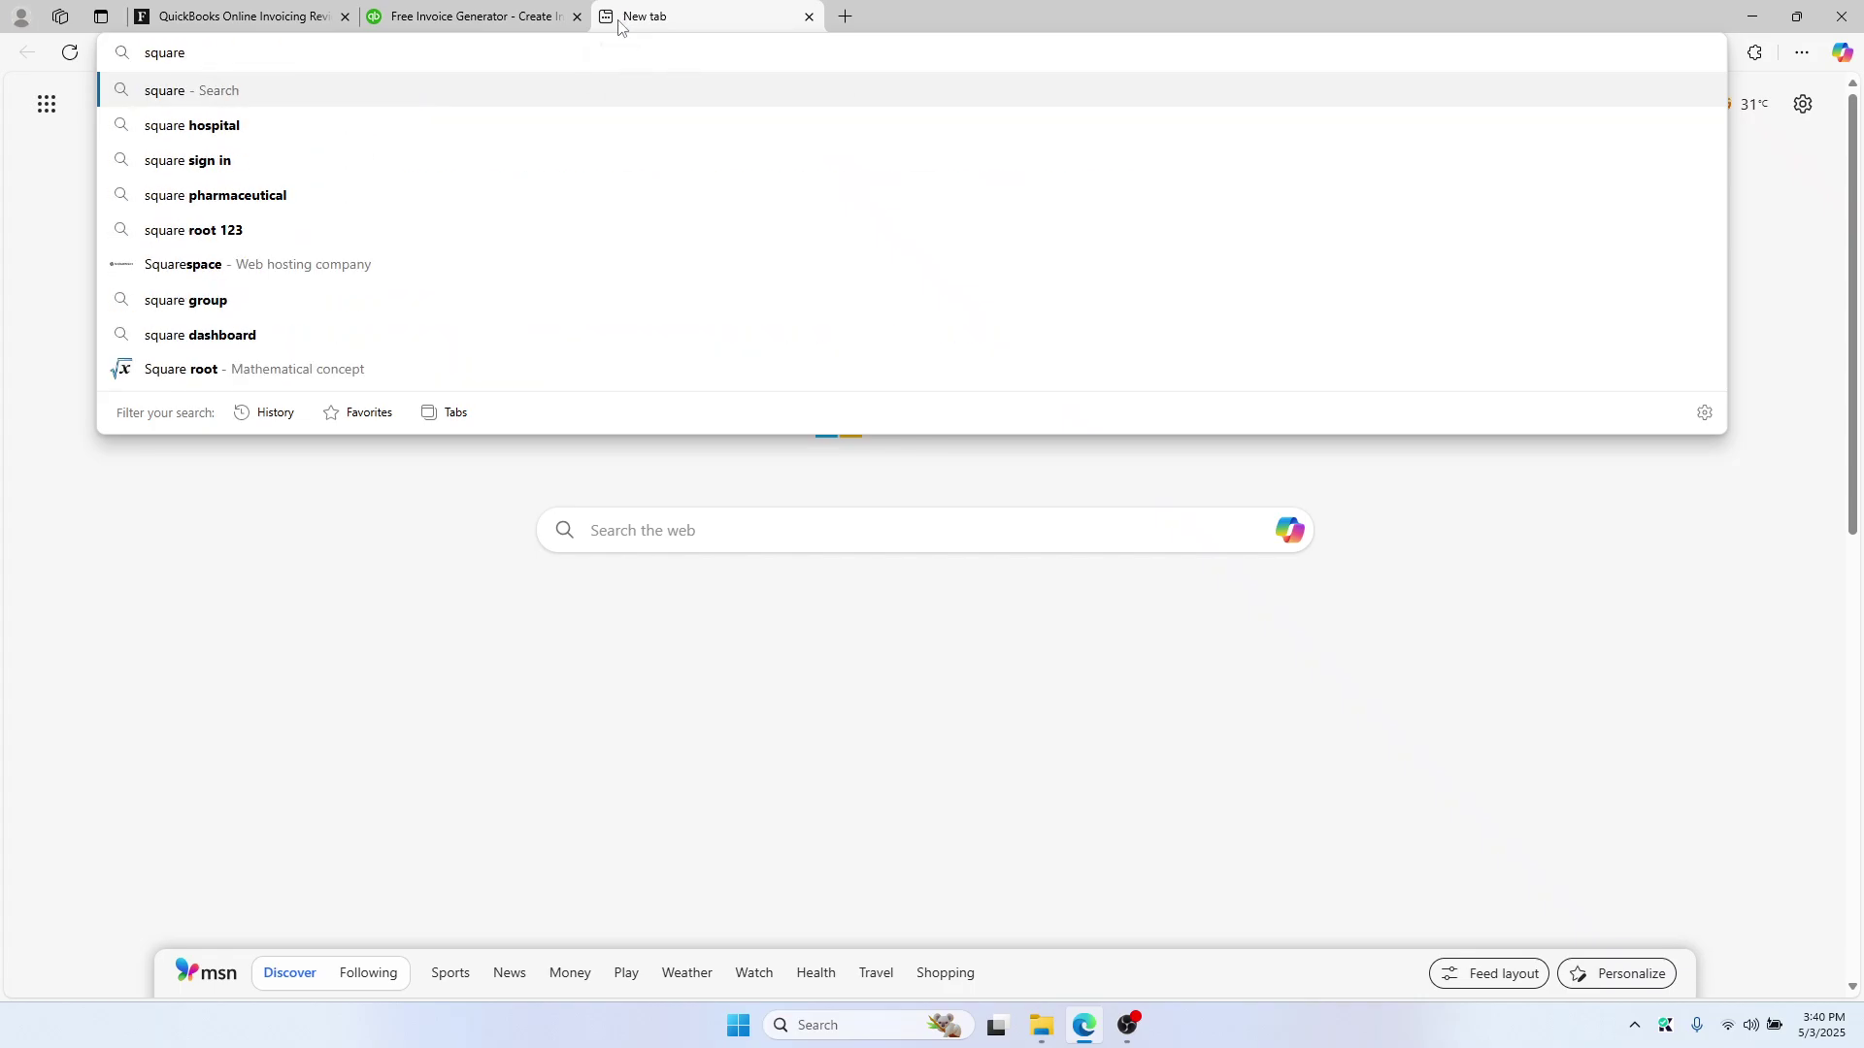
{"action": "type", "text": "nvoices"}
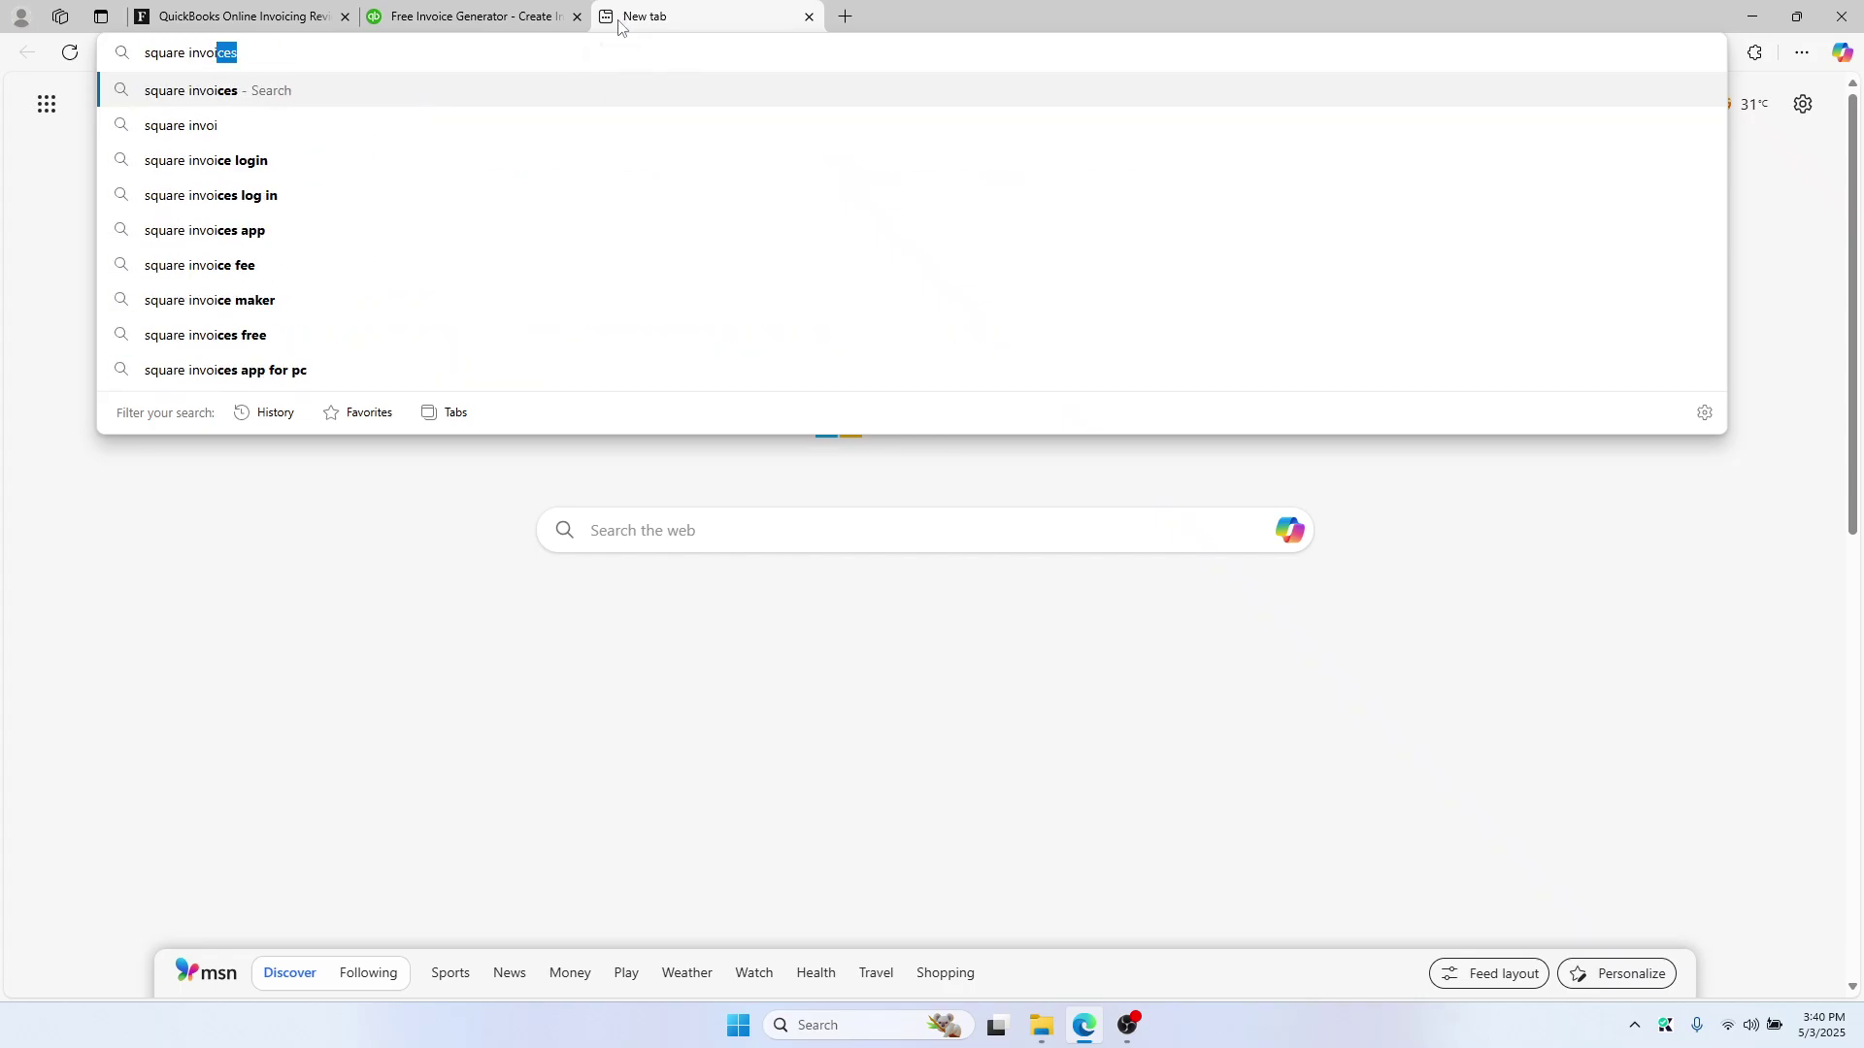
{"action": "key", "text": "Return"}
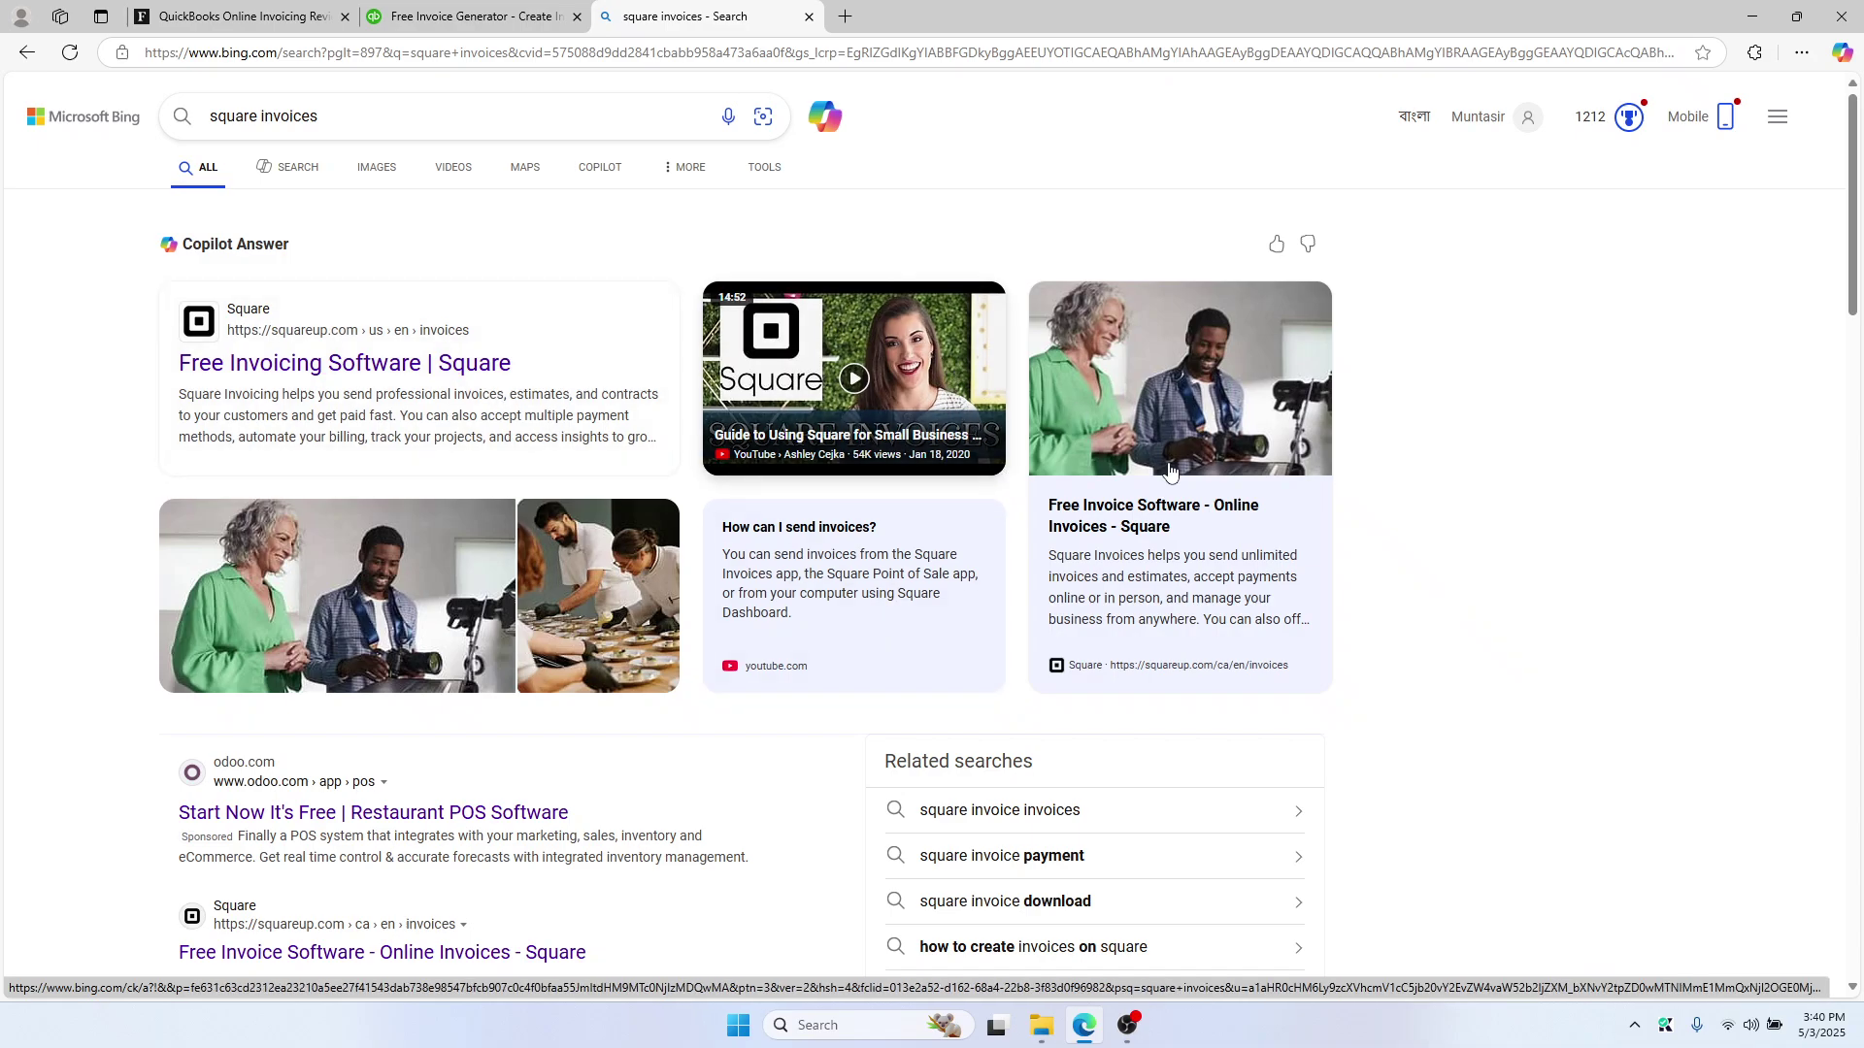
{"action": "scroll", "coordinate": [559, 418], "scroll_direction": "down", "scroll_amount": 2}
{"action": "left_click", "coordinate": [241, 16]}
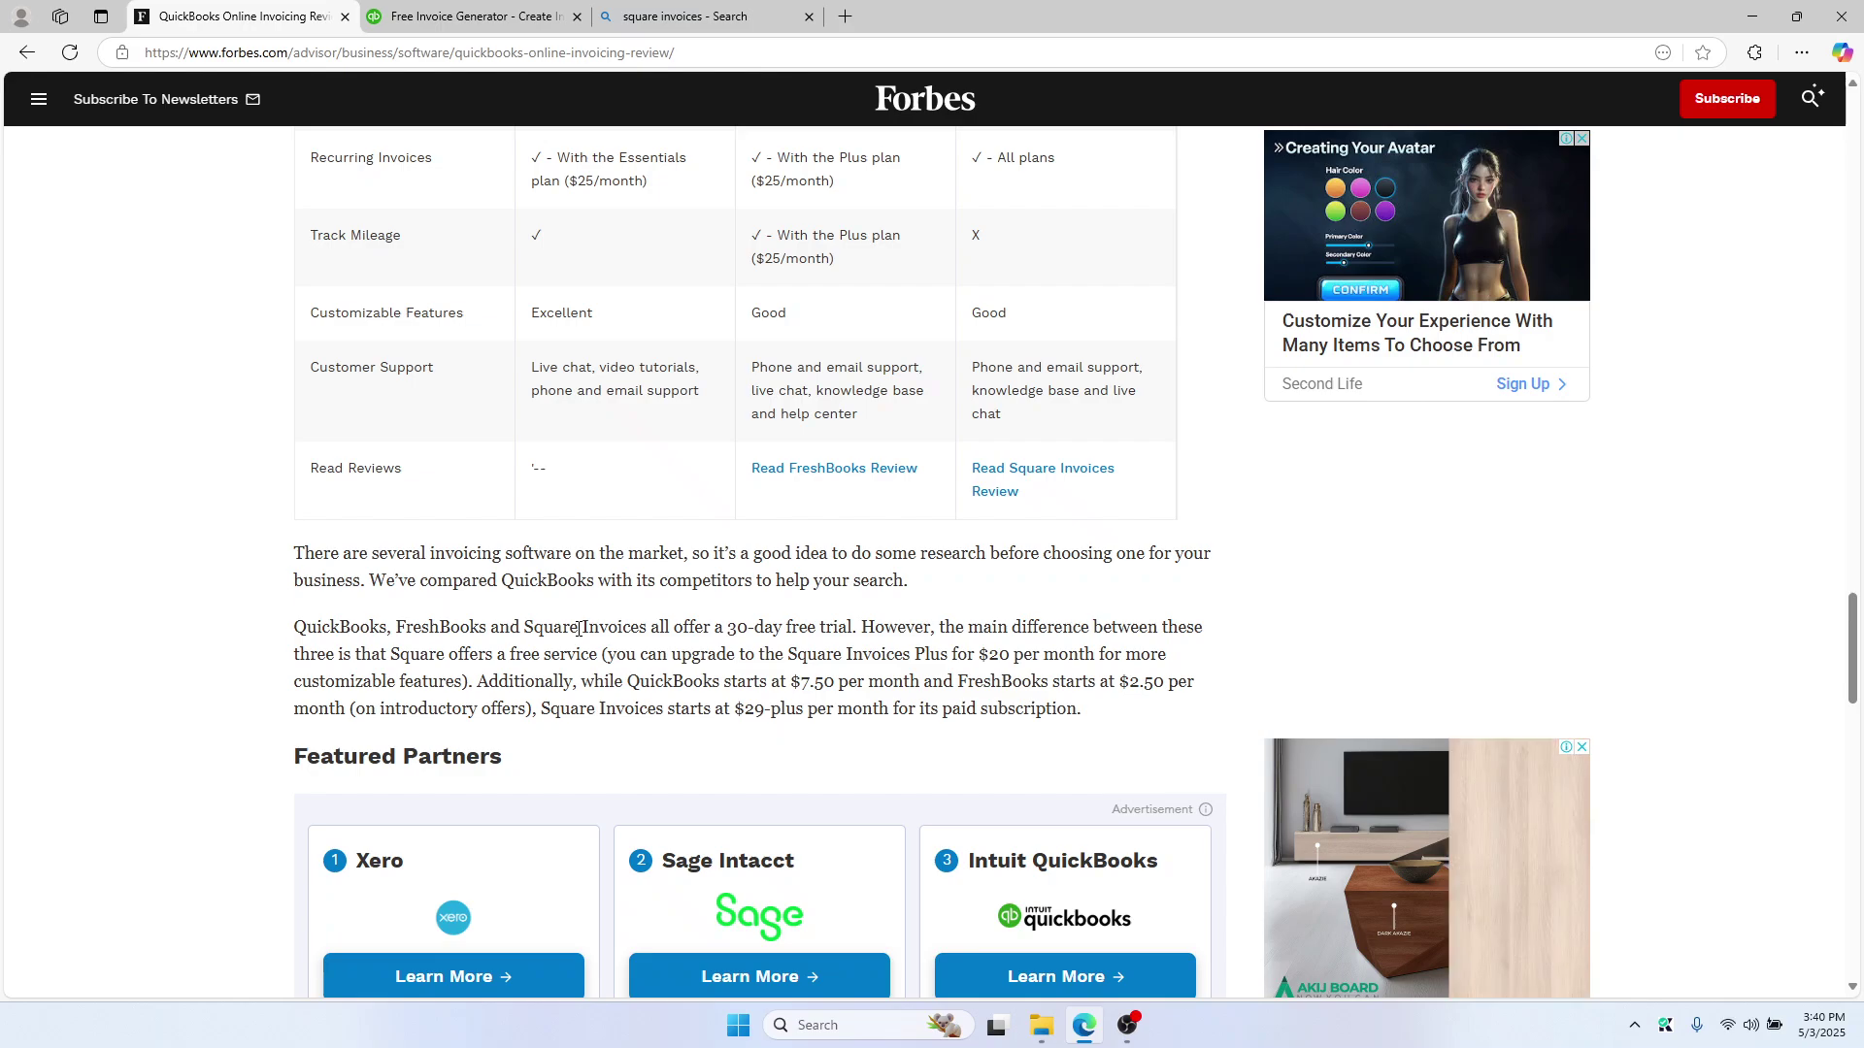
{"action": "scroll", "coordinate": [581, 628], "scroll_direction": "down", "scroll_amount": 3}
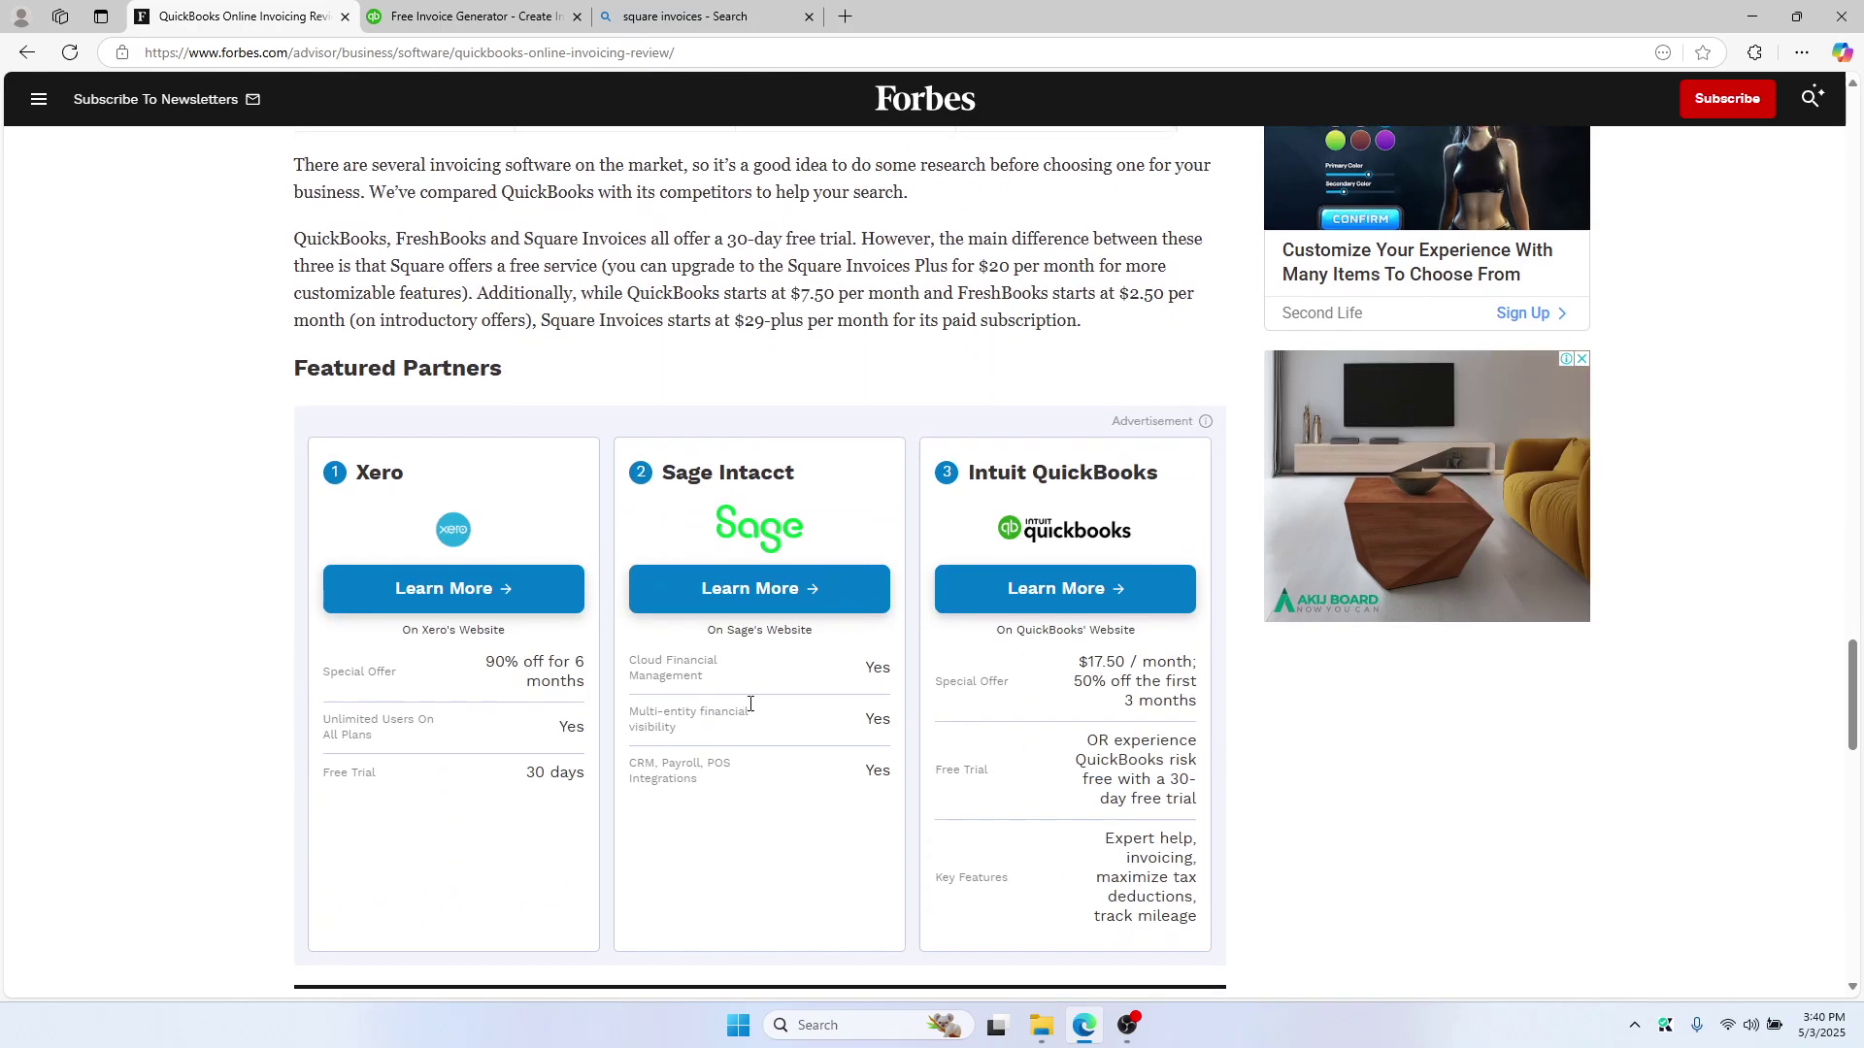
{"action": "scroll", "coordinate": [645, 568], "scroll_direction": "down", "scroll_amount": 2}
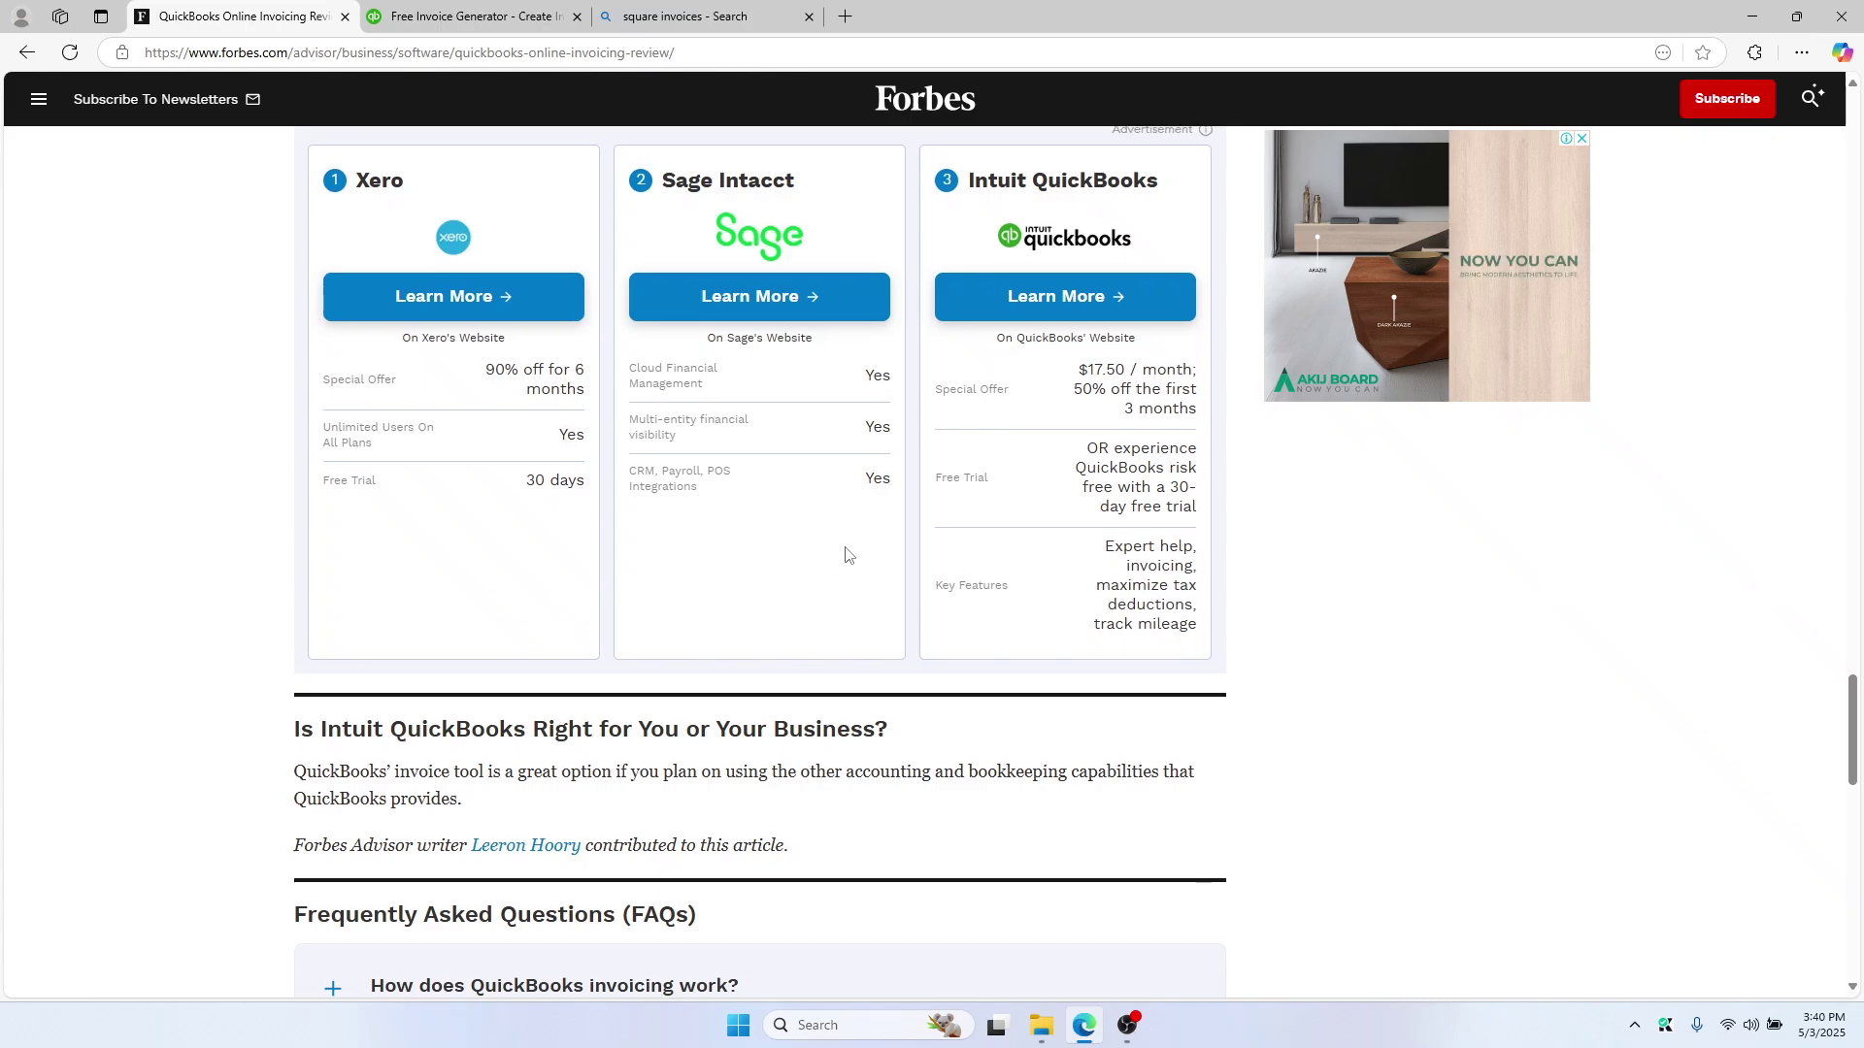
{"action": "scroll", "coordinate": [850, 551], "scroll_direction": "down", "scroll_amount": 2}
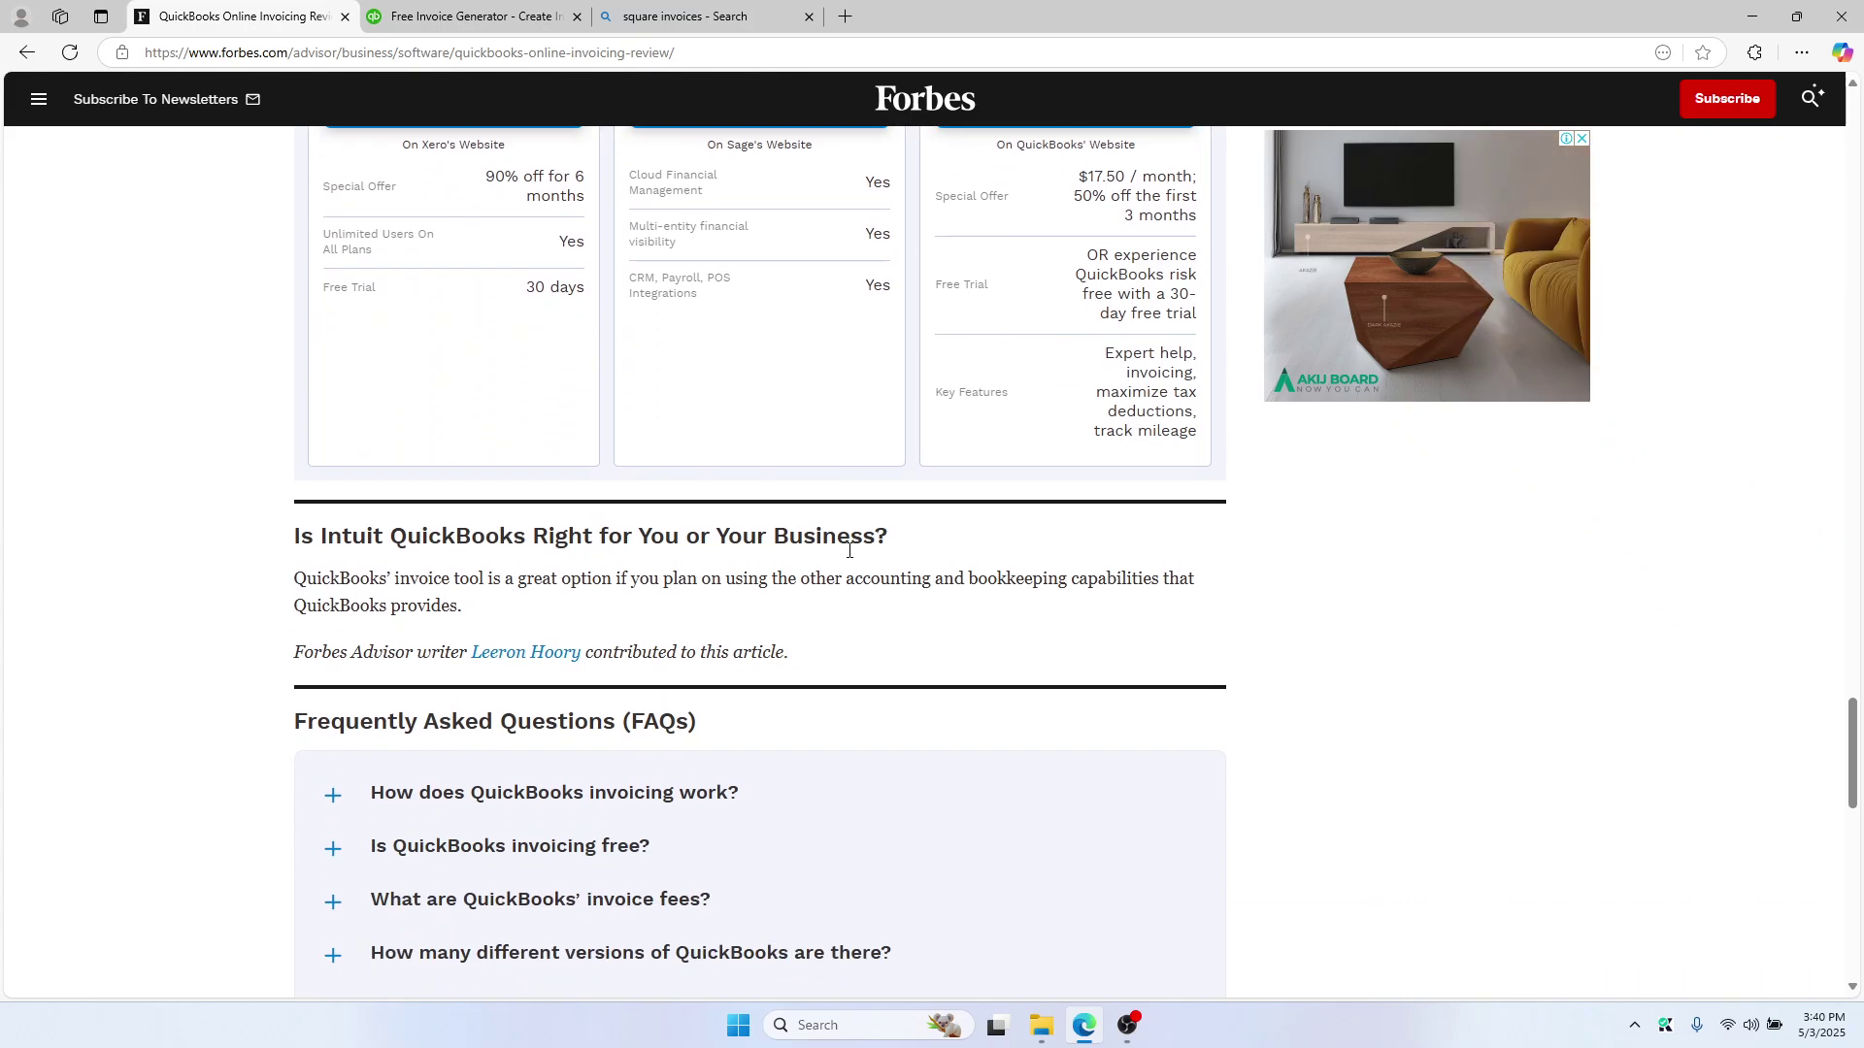